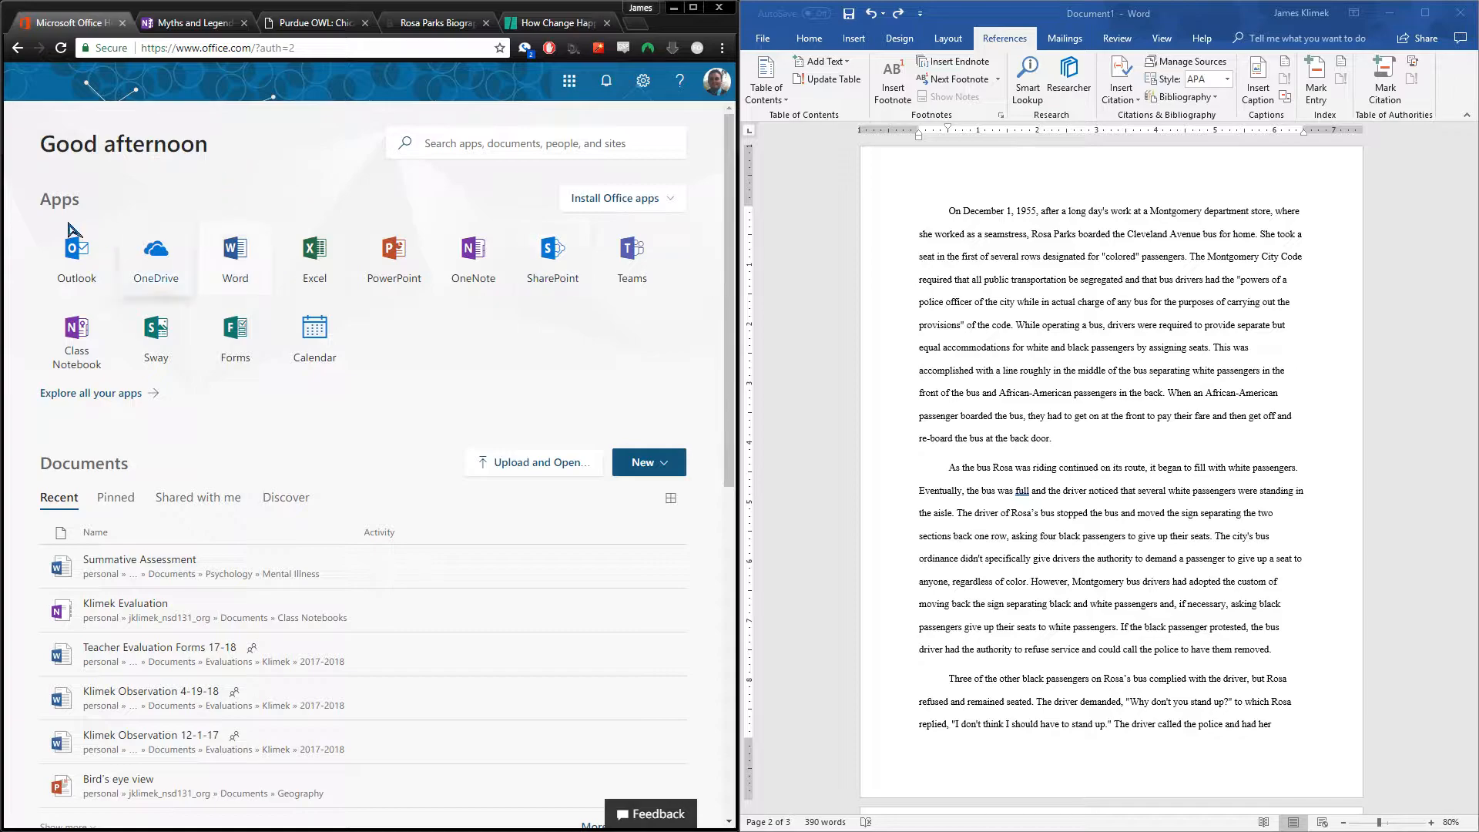
Look through the open OneNote, Purdue OWL, Rosa Parks Biography and HuffPost pages, and dismiss the HuffPost privacy policy notice
{"action": "left_click", "coordinate": [213, 25]}
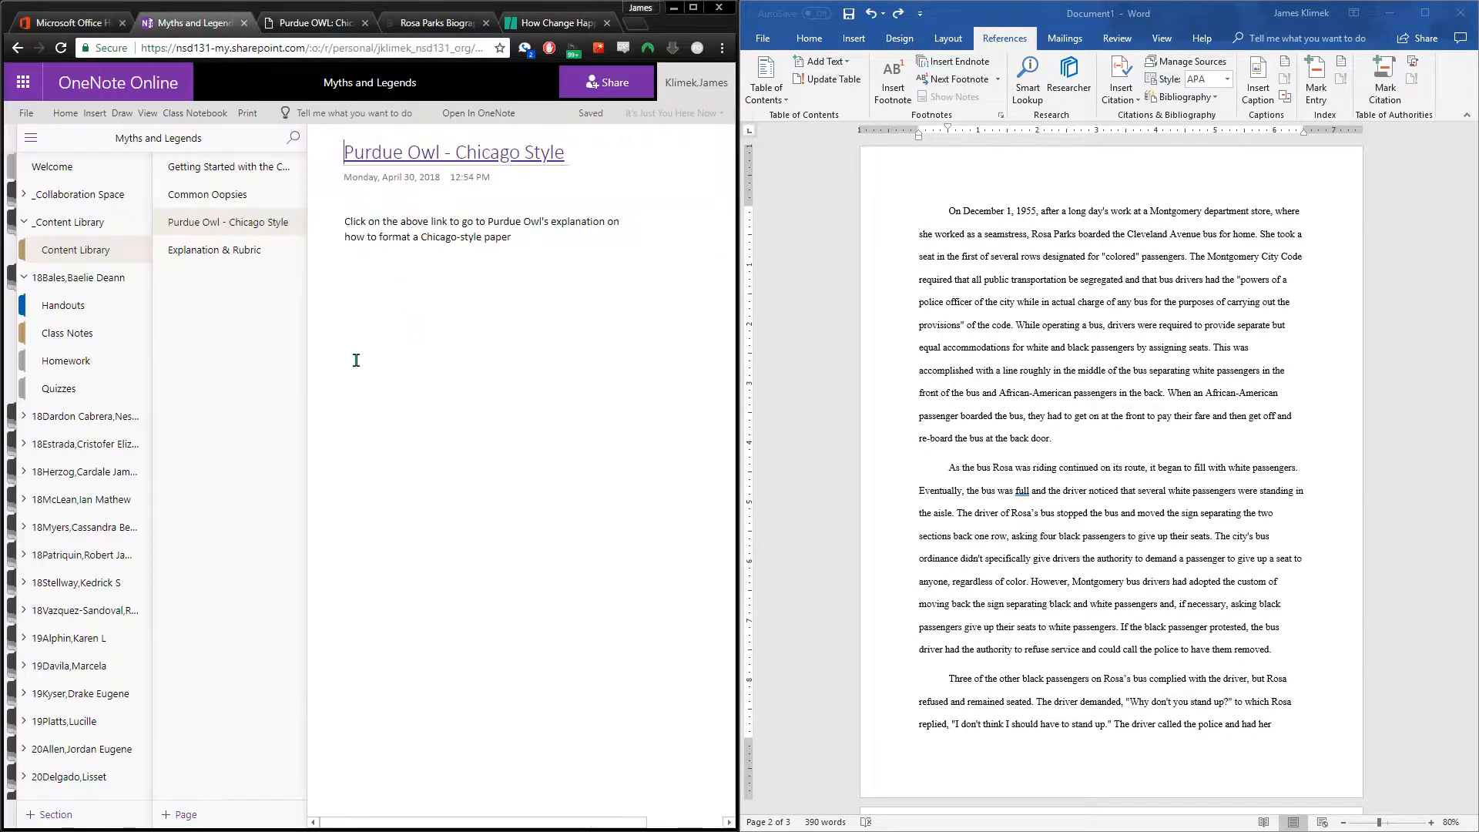
{"action": "left_click", "coordinate": [303, 23]}
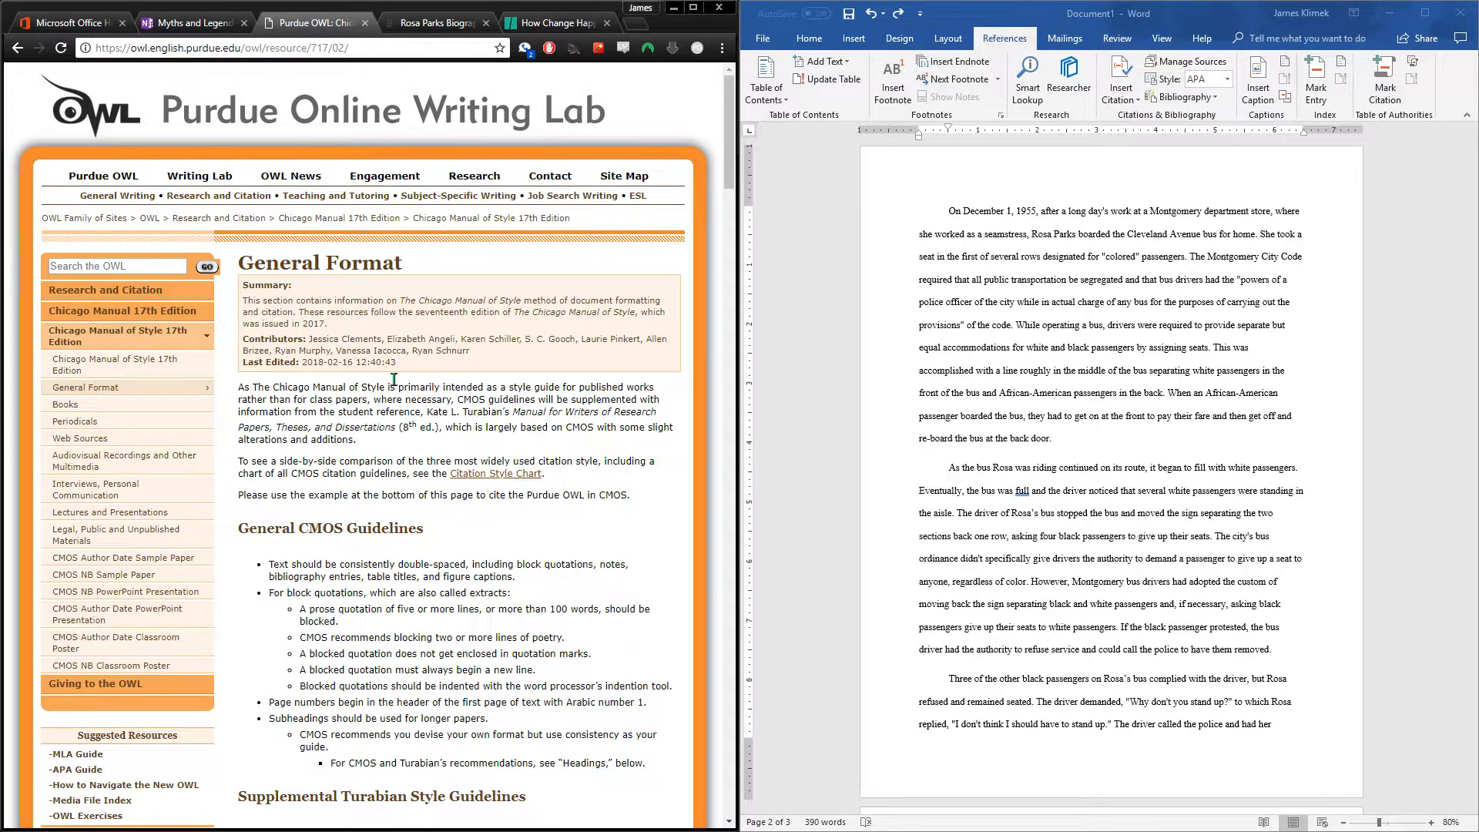
{"action": "left_click", "coordinate": [436, 23]}
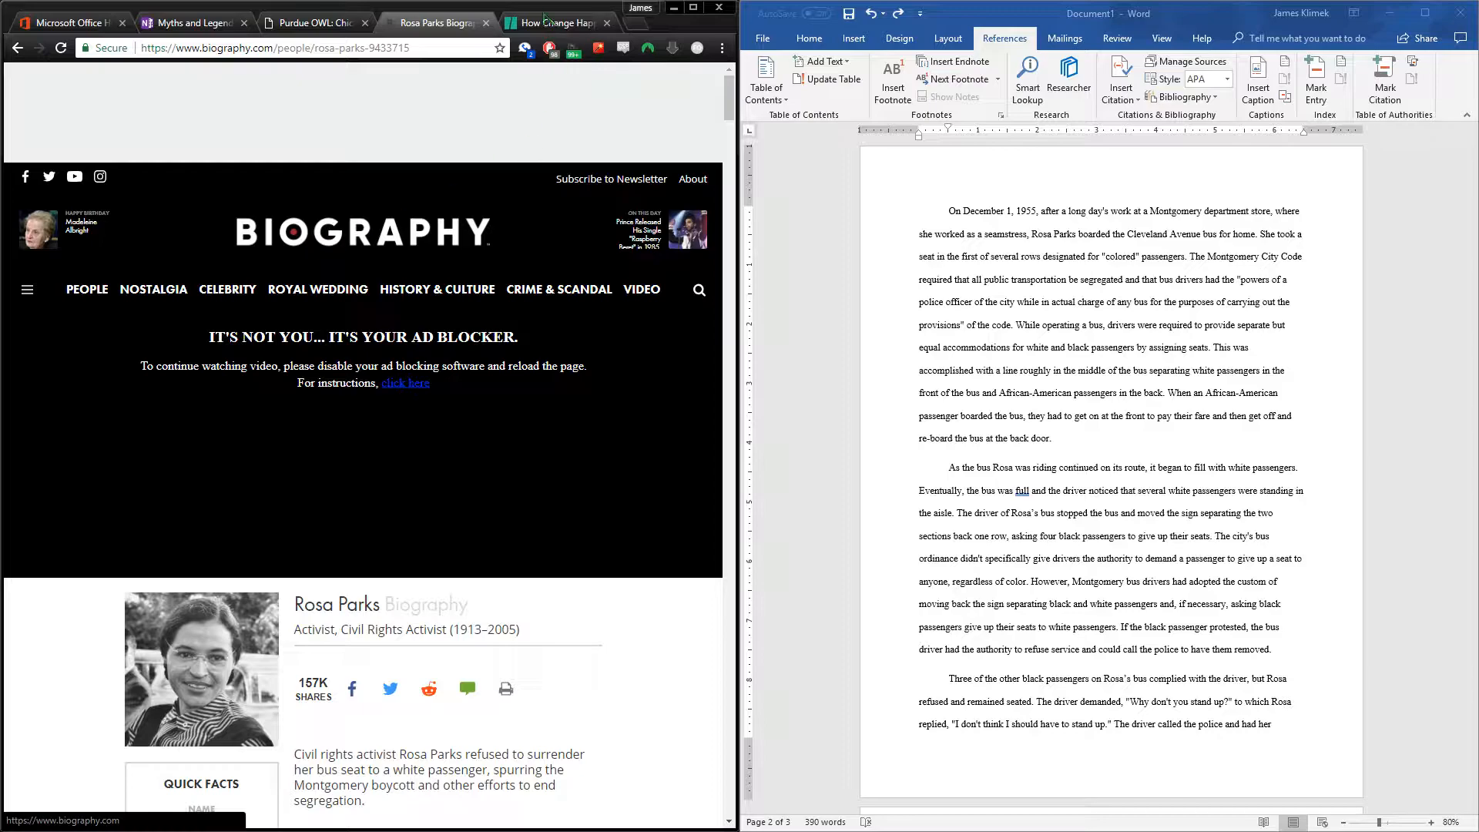
{"action": "left_click", "coordinate": [546, 23]}
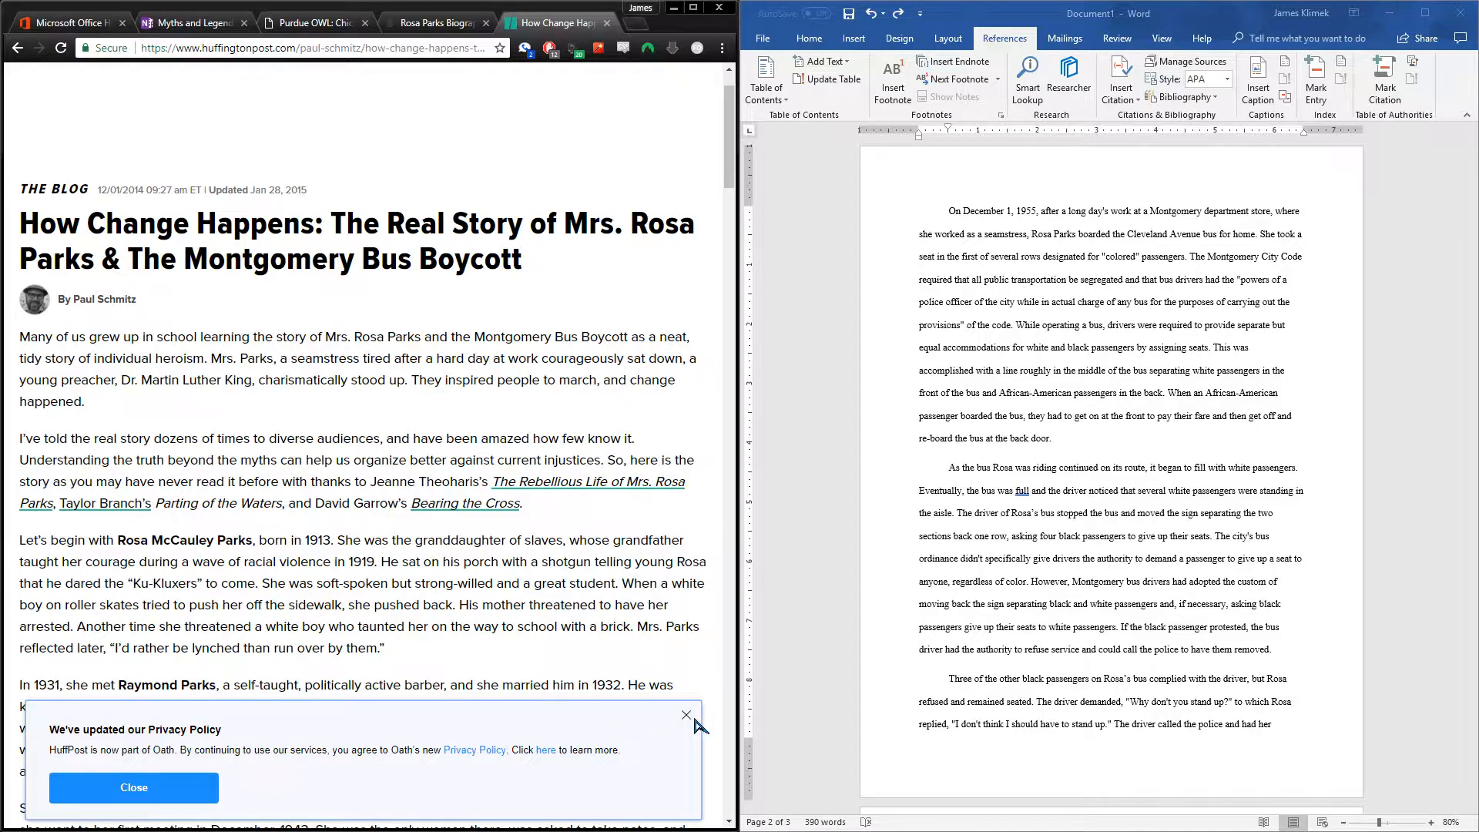
{"action": "left_click", "coordinate": [184, 780]}
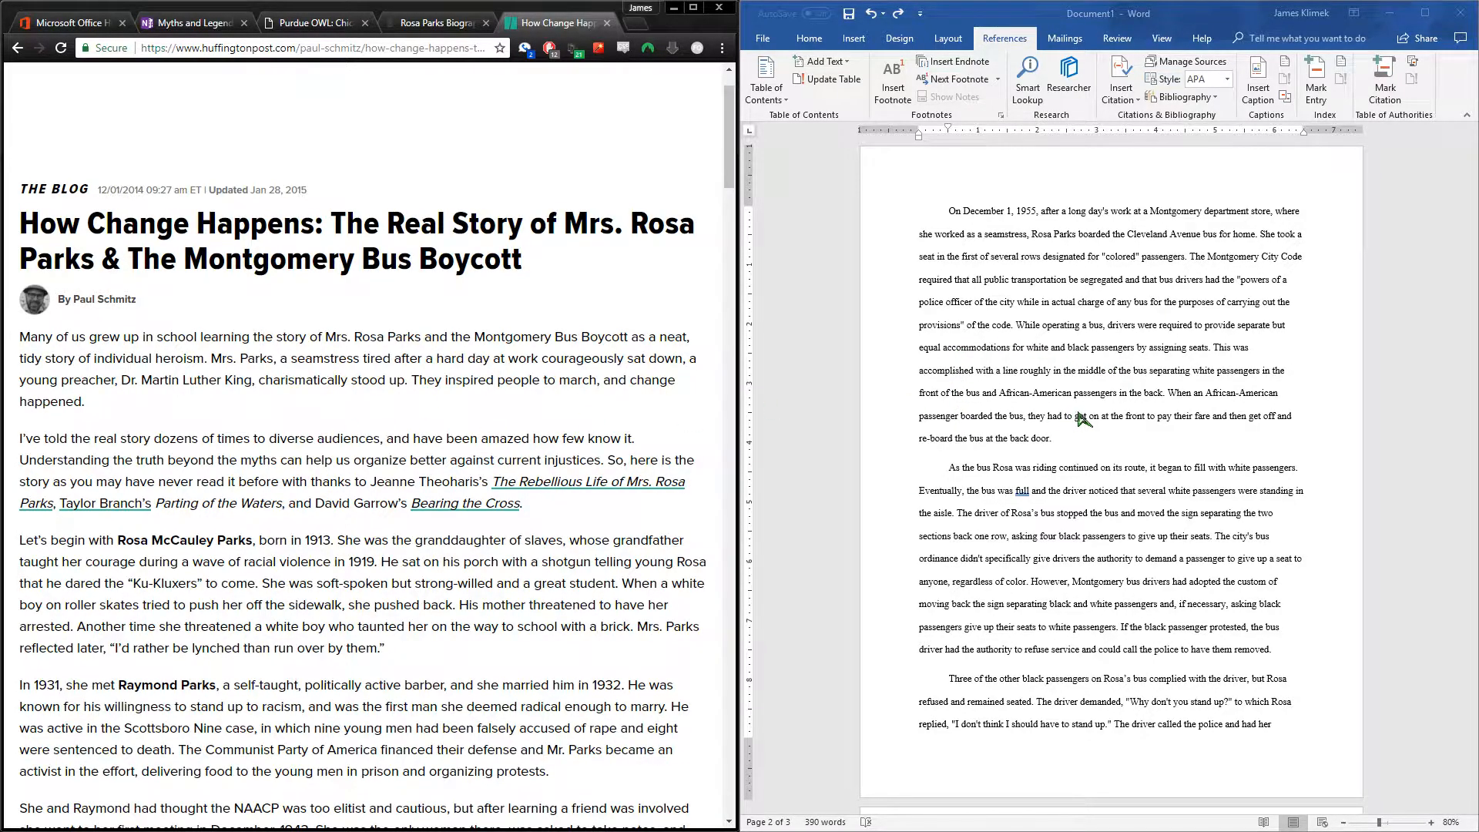
Compare the essay's first paragraph with the arrest section of the Rosa Parks article on Biography.com
{"action": "left_click", "coordinate": [1152, 420]}
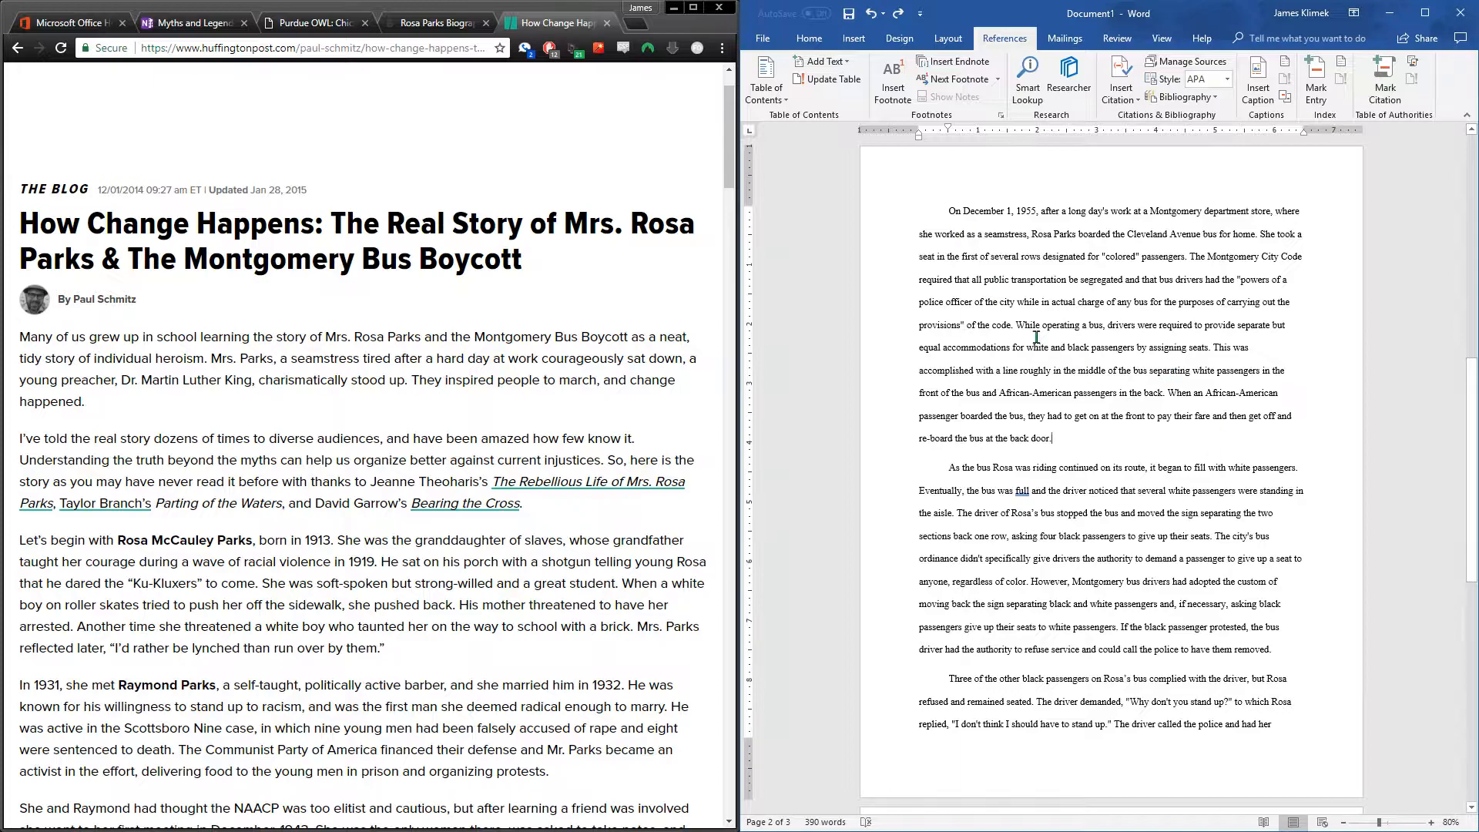
{"action": "left_click_drag", "start_coordinate": [950, 212], "coordinate": [1139, 567]}
{"action": "left_click", "coordinate": [1140, 566]}
{"action": "left_click", "coordinate": [458, 27]}
{"action": "scroll", "coordinate": [461, 324], "scroll_direction": "down", "scroll_amount": 10}
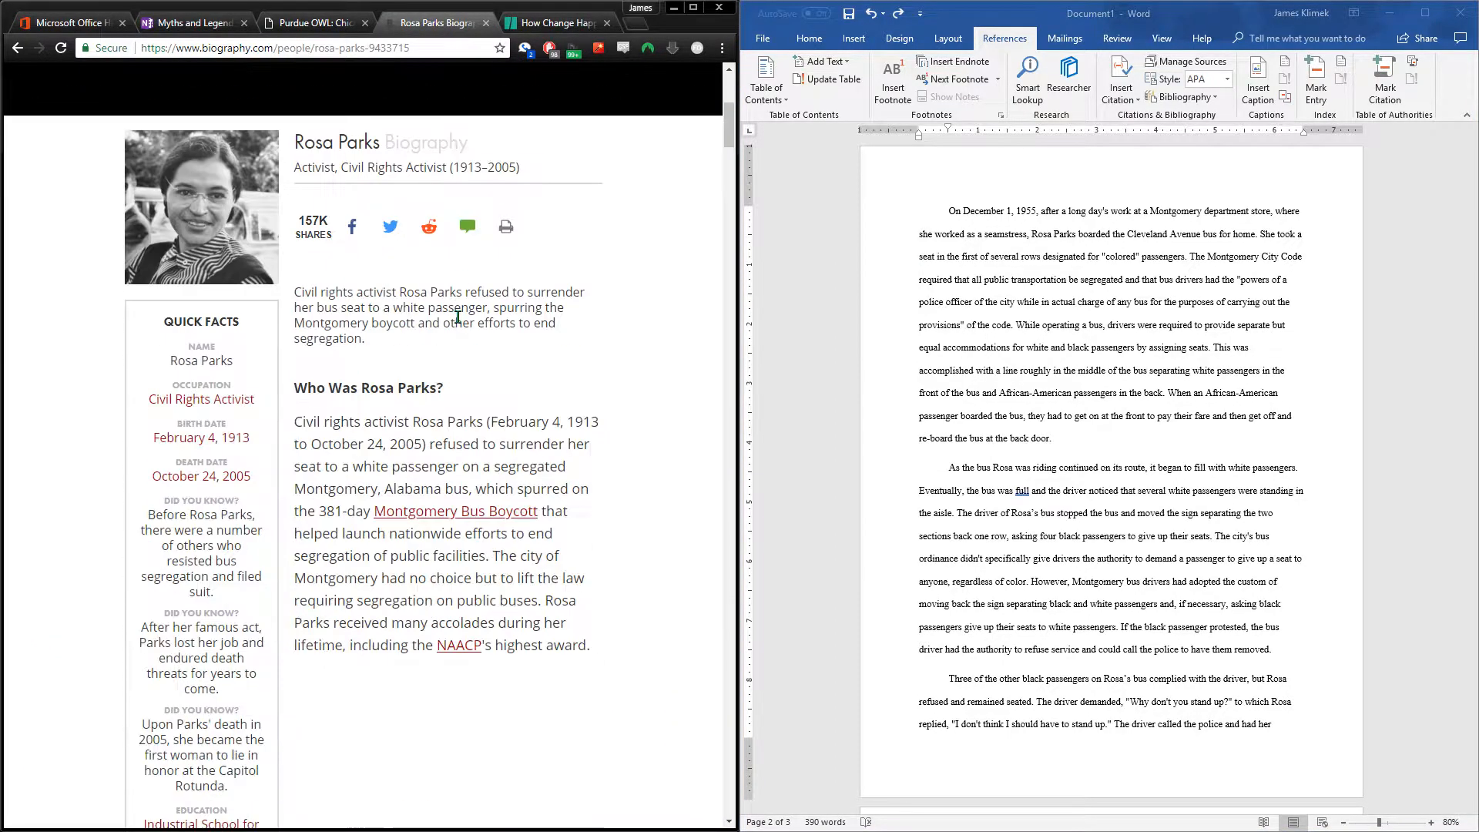
{"action": "scroll", "coordinate": [462, 324], "scroll_direction": "down", "scroll_amount": 10}
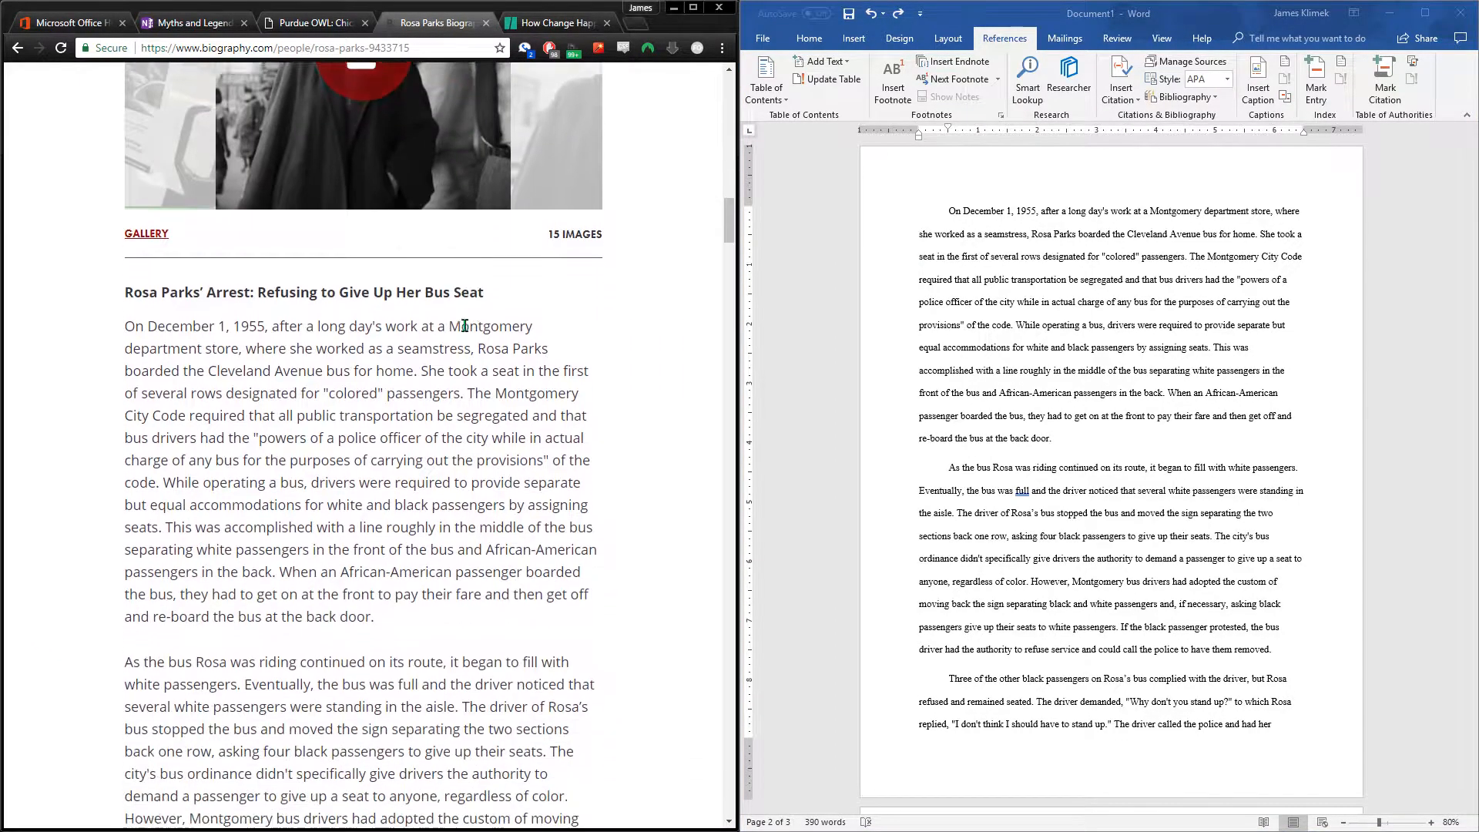
{"action": "scroll", "coordinate": [470, 342], "scroll_direction": "down", "scroll_amount": 2}
{"action": "scroll", "coordinate": [471, 343], "scroll_direction": "up", "scroll_amount": 1}
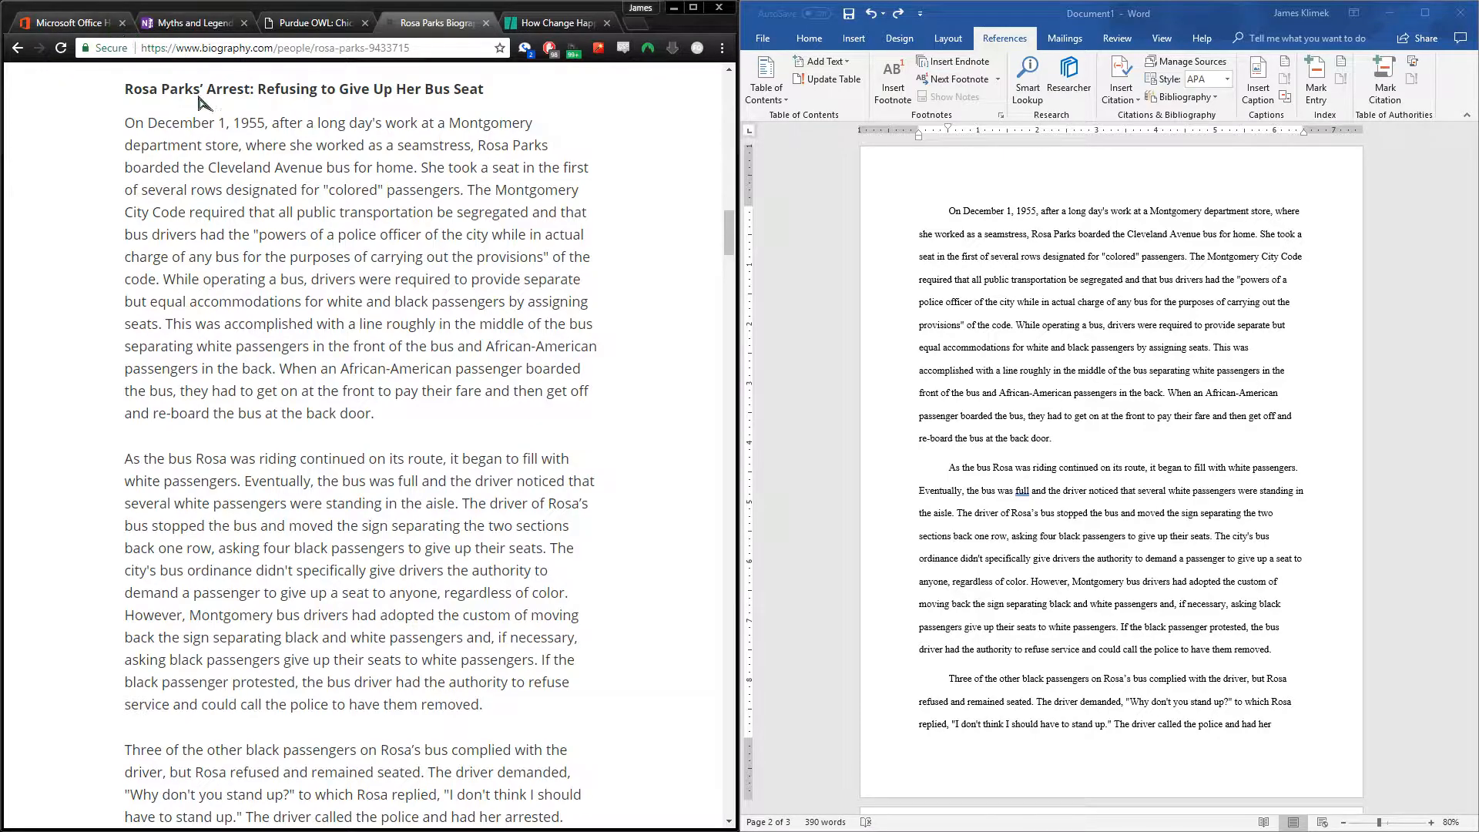
Open Purdue OWL's Chicago-style Web Sources page and examine its footnote or endnote model
{"action": "left_click", "coordinate": [316, 23]}
{"action": "scroll", "coordinate": [501, 454], "scroll_direction": "down", "scroll_amount": 1}
{"action": "scroll", "coordinate": [231, 416], "scroll_direction": "up", "scroll_amount": 1}
{"action": "left_click", "coordinate": [83, 439]}
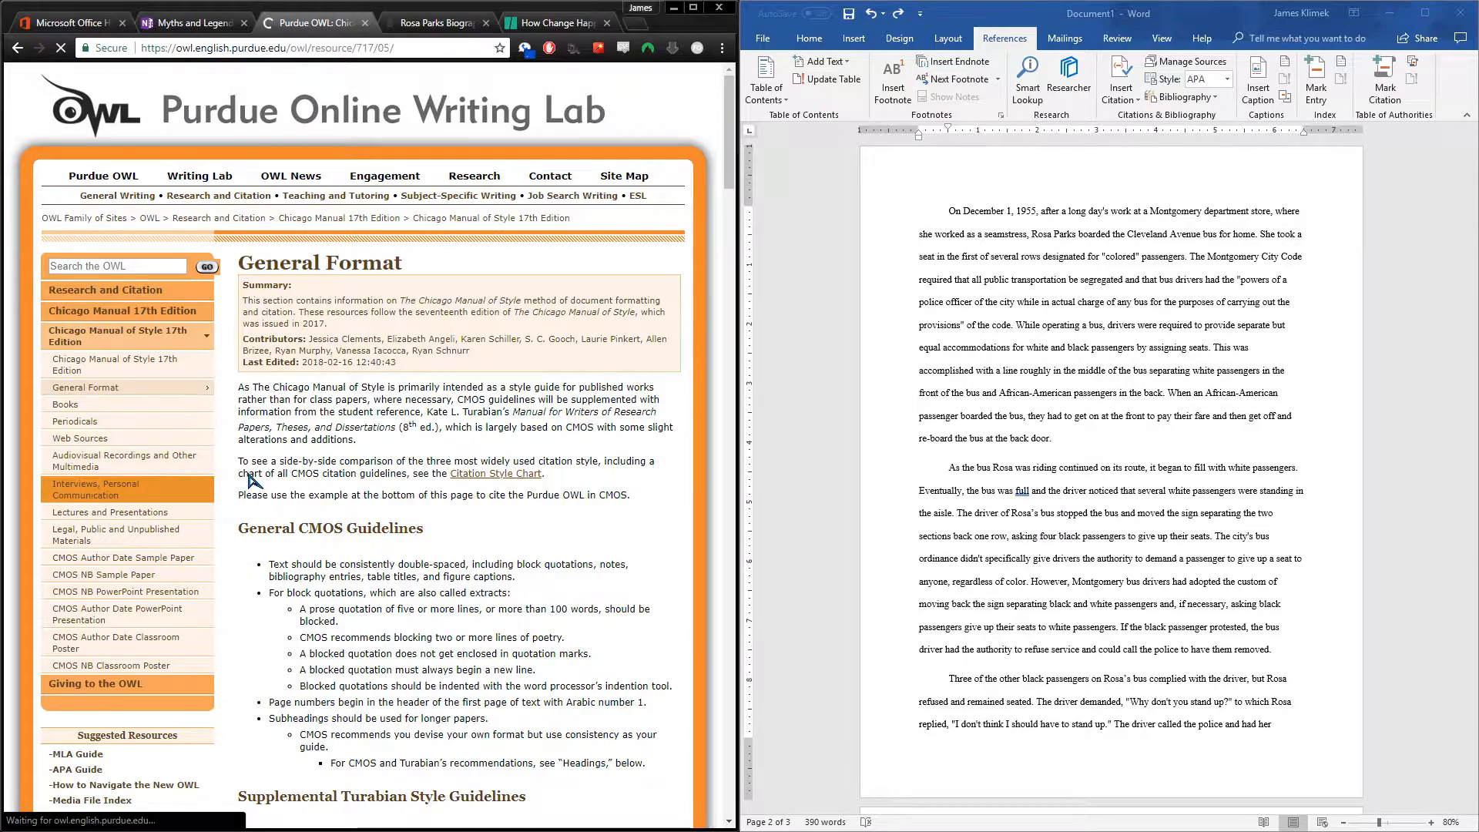
{"action": "scroll", "coordinate": [393, 475], "scroll_direction": "down", "scroll_amount": 1}
{"action": "scroll", "coordinate": [394, 475], "scroll_direction": "down", "scroll_amount": 2}
{"action": "left_click_drag", "start_coordinate": [239, 449], "coordinate": [389, 449]}
{"action": "left_click", "coordinate": [328, 504]}
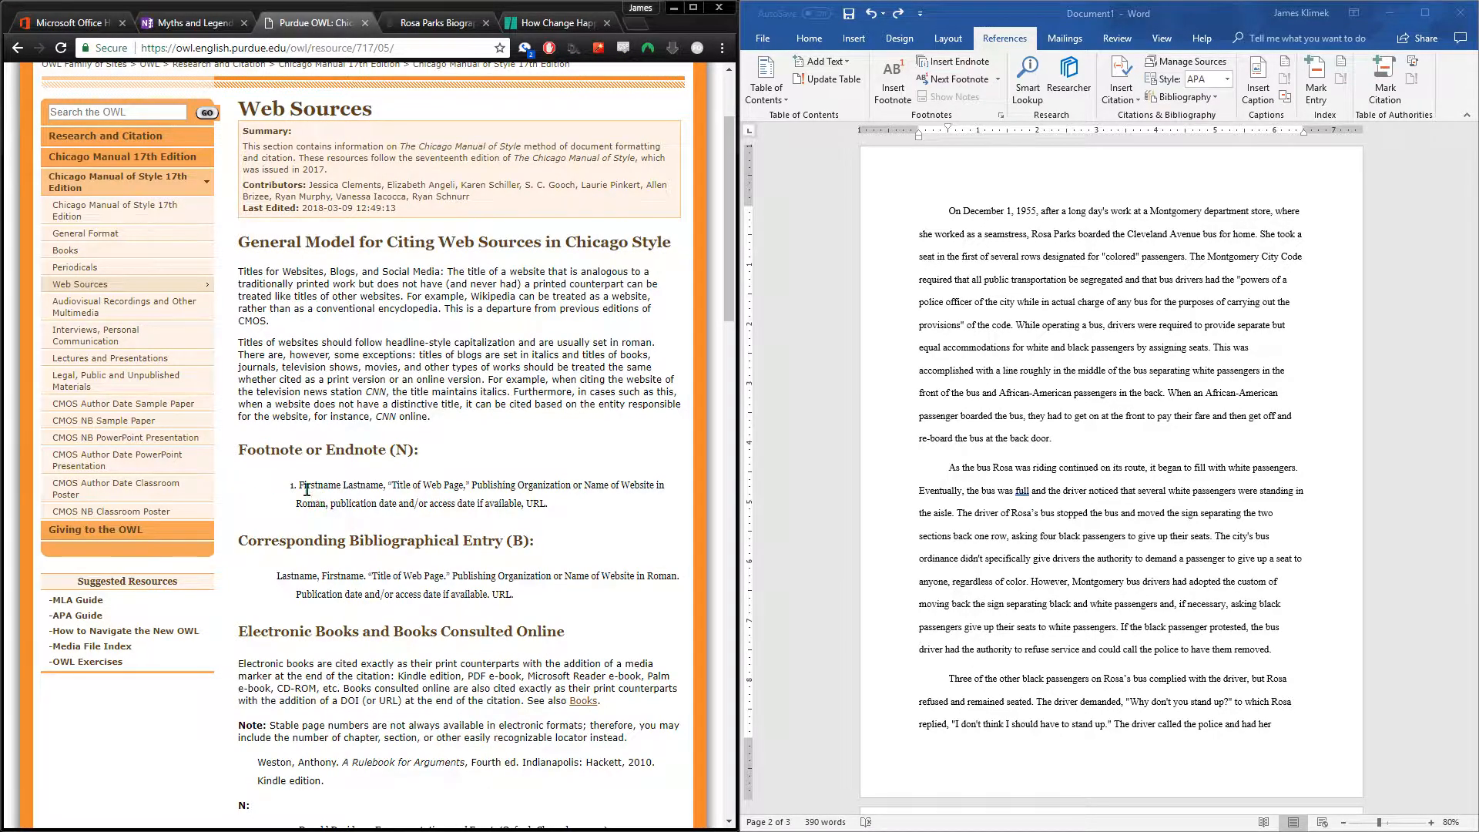
{"action": "left_click_drag", "start_coordinate": [302, 484], "coordinate": [542, 504]}
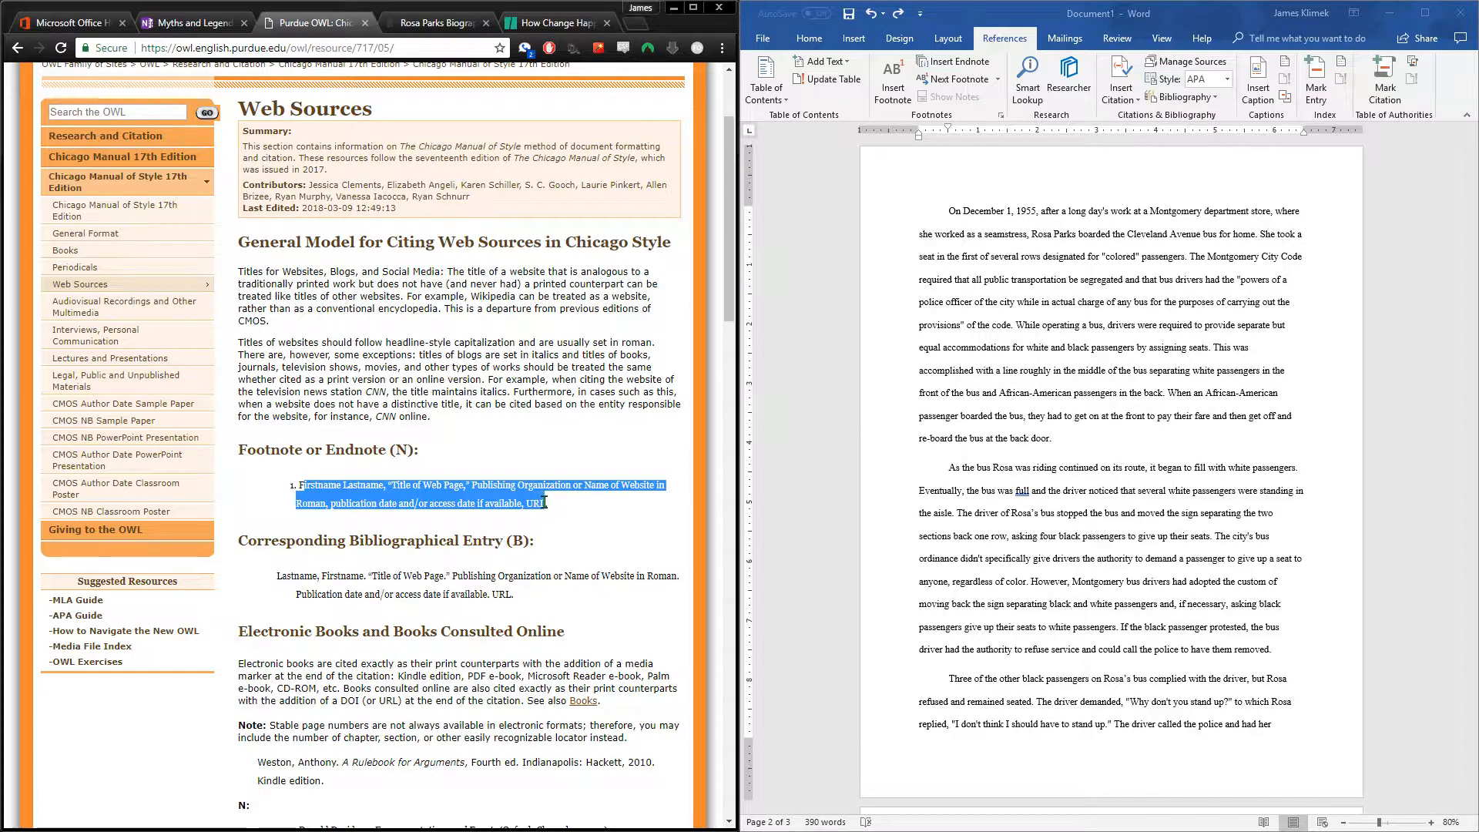
{"action": "left_click", "coordinate": [544, 527]}
Insert a footnote after "re-board the bus at the back door." at the end of the essay's first paragraph
{"action": "left_click", "coordinate": [1115, 370]}
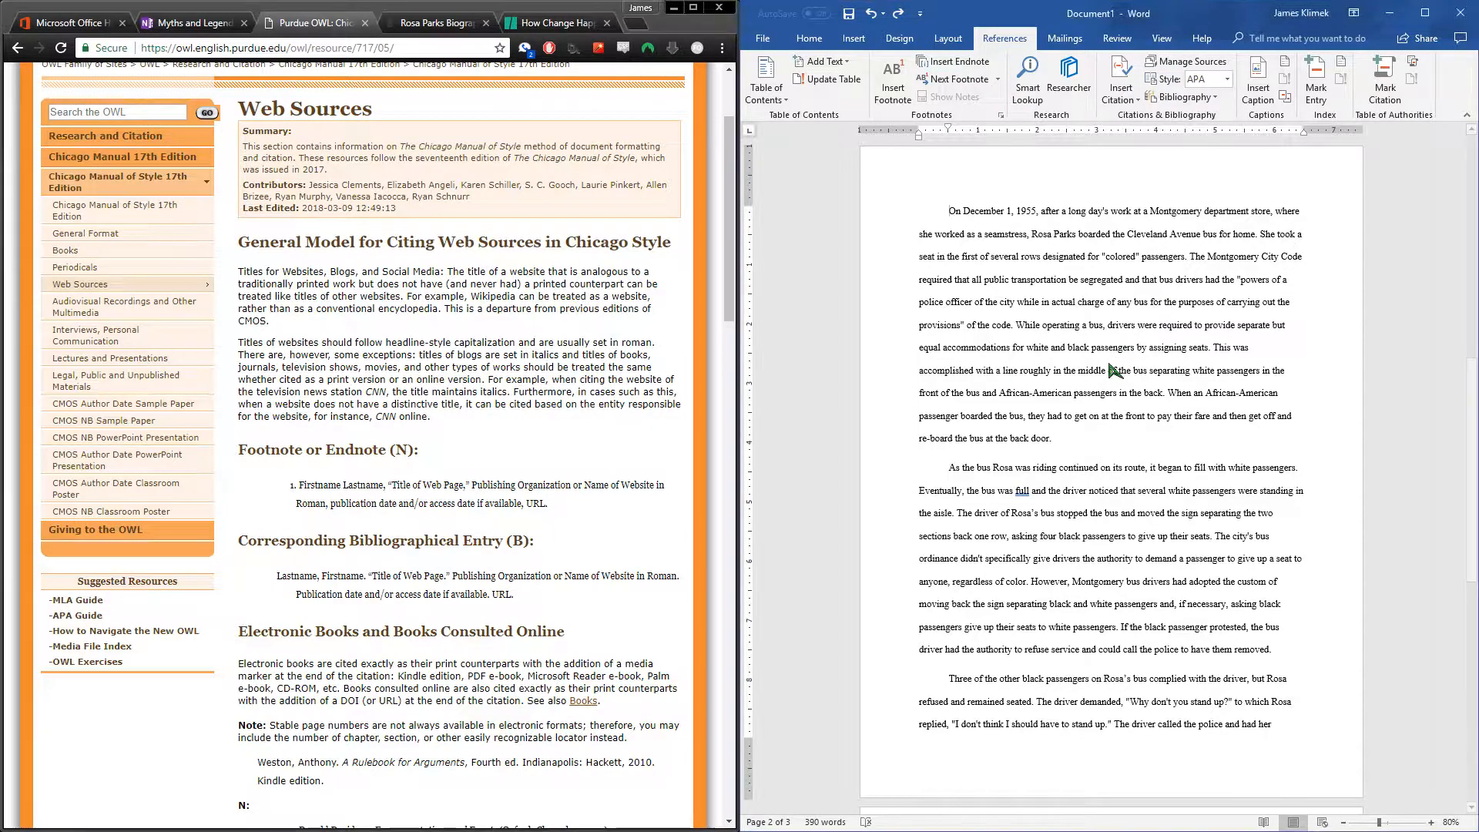
{"action": "left_click_drag", "start_coordinate": [1018, 287], "coordinate": [1056, 434]}
{"action": "left_click", "coordinate": [1055, 447]}
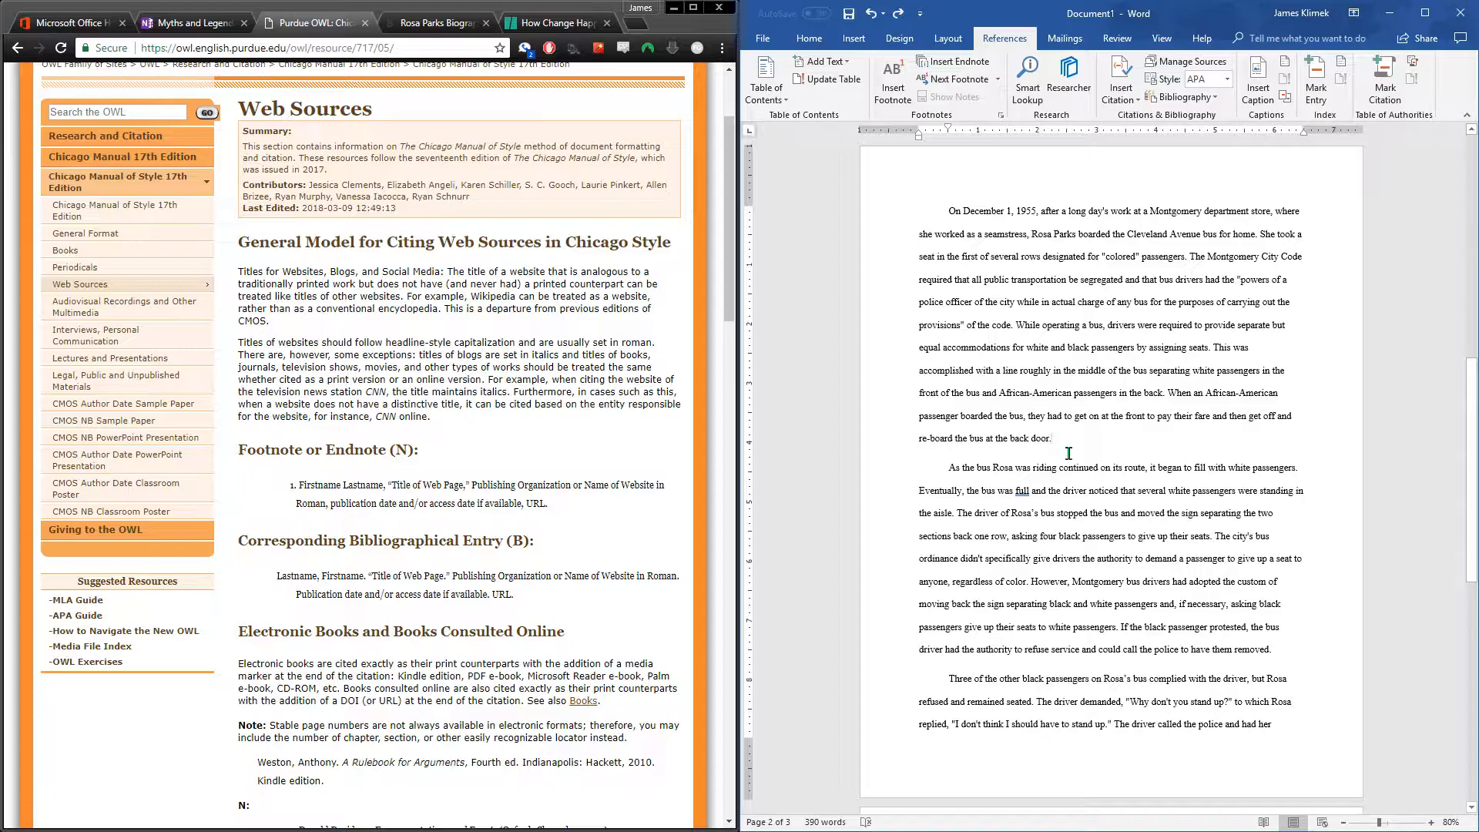
{"action": "left_click", "coordinate": [424, 28]}
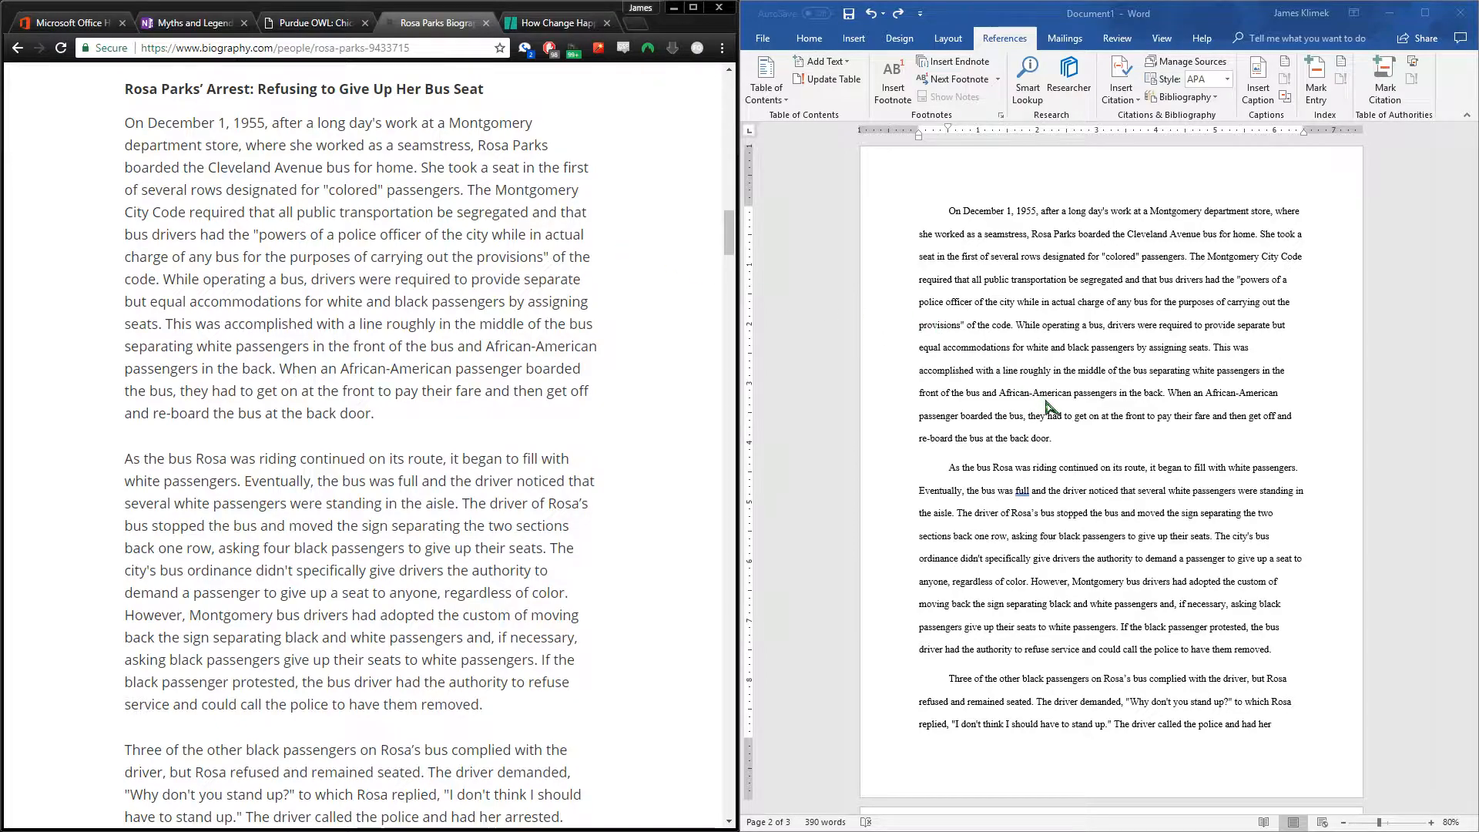
{"action": "left_click", "coordinate": [1087, 449]}
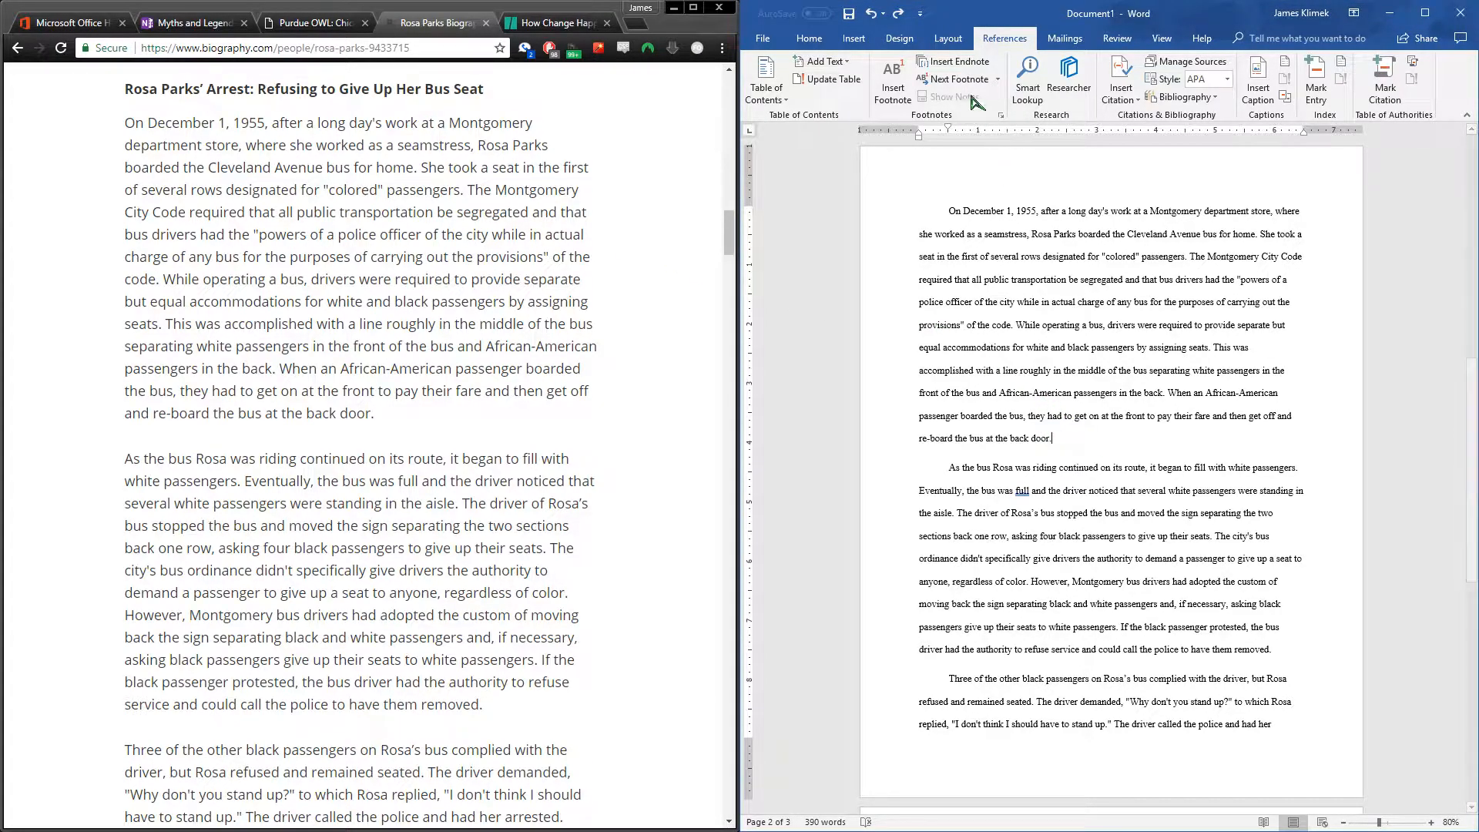
{"action": "left_click", "coordinate": [896, 89]}
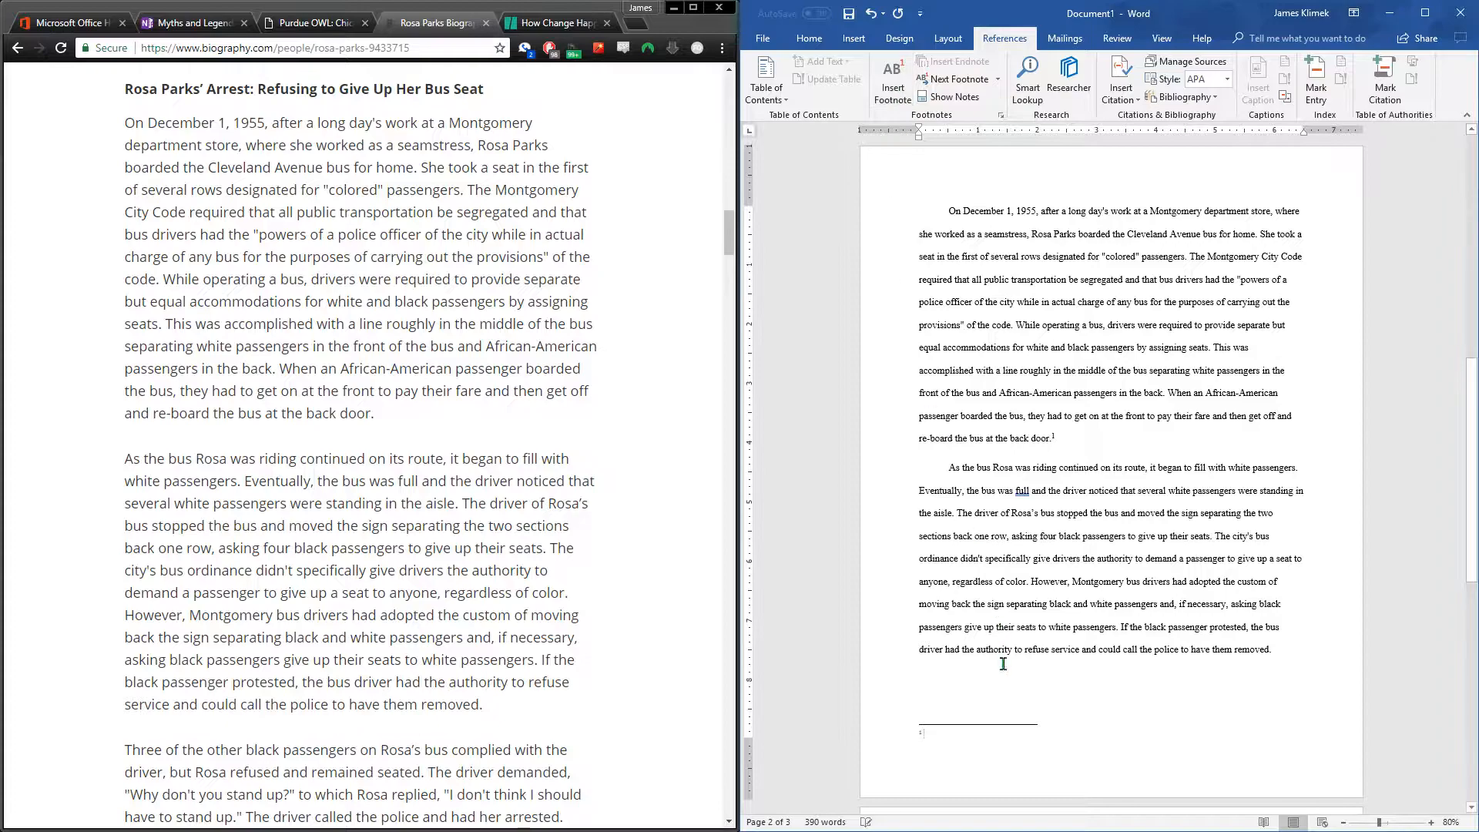
Review the author element of Purdue OWL's footnote model and check the Rosa Parks Biography article for an author
{"action": "left_click", "coordinate": [297, 31]}
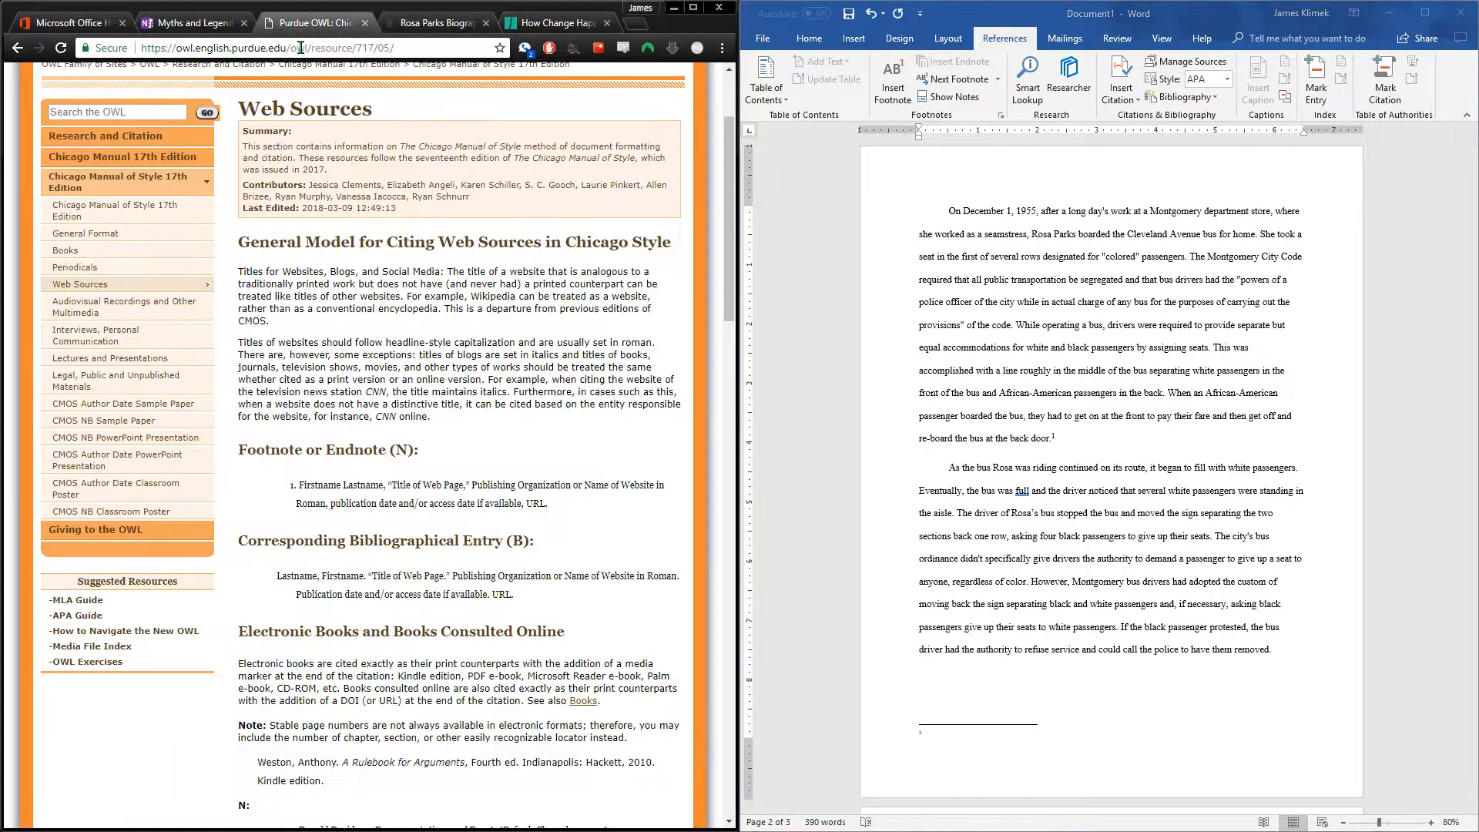
{"action": "left_click_drag", "start_coordinate": [299, 485], "coordinate": [546, 501]}
{"action": "left_click", "coordinate": [561, 527]}
{"action": "left_click_drag", "start_coordinate": [299, 486], "coordinate": [388, 490]}
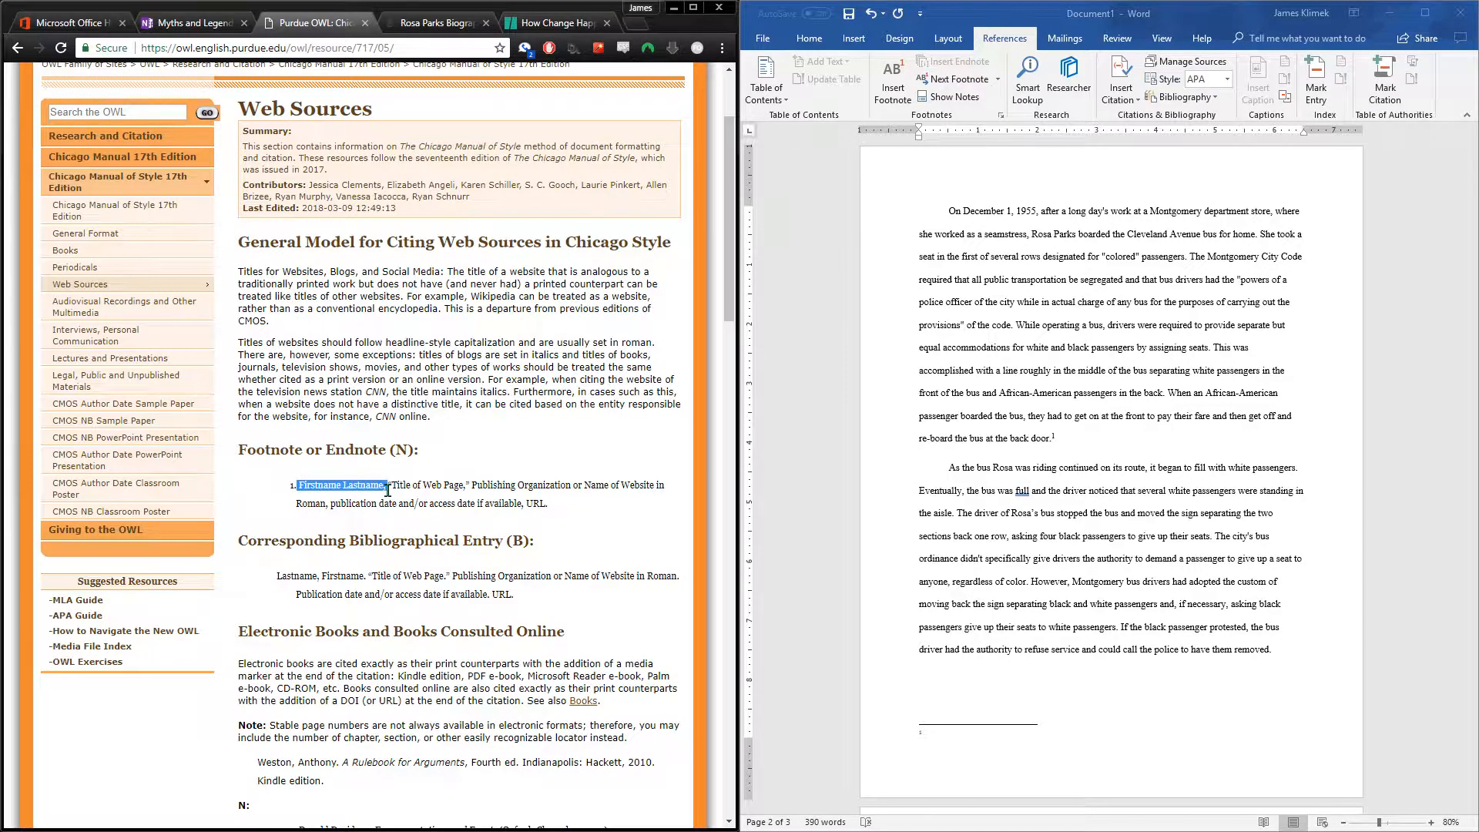
{"action": "left_click", "coordinate": [467, 582]}
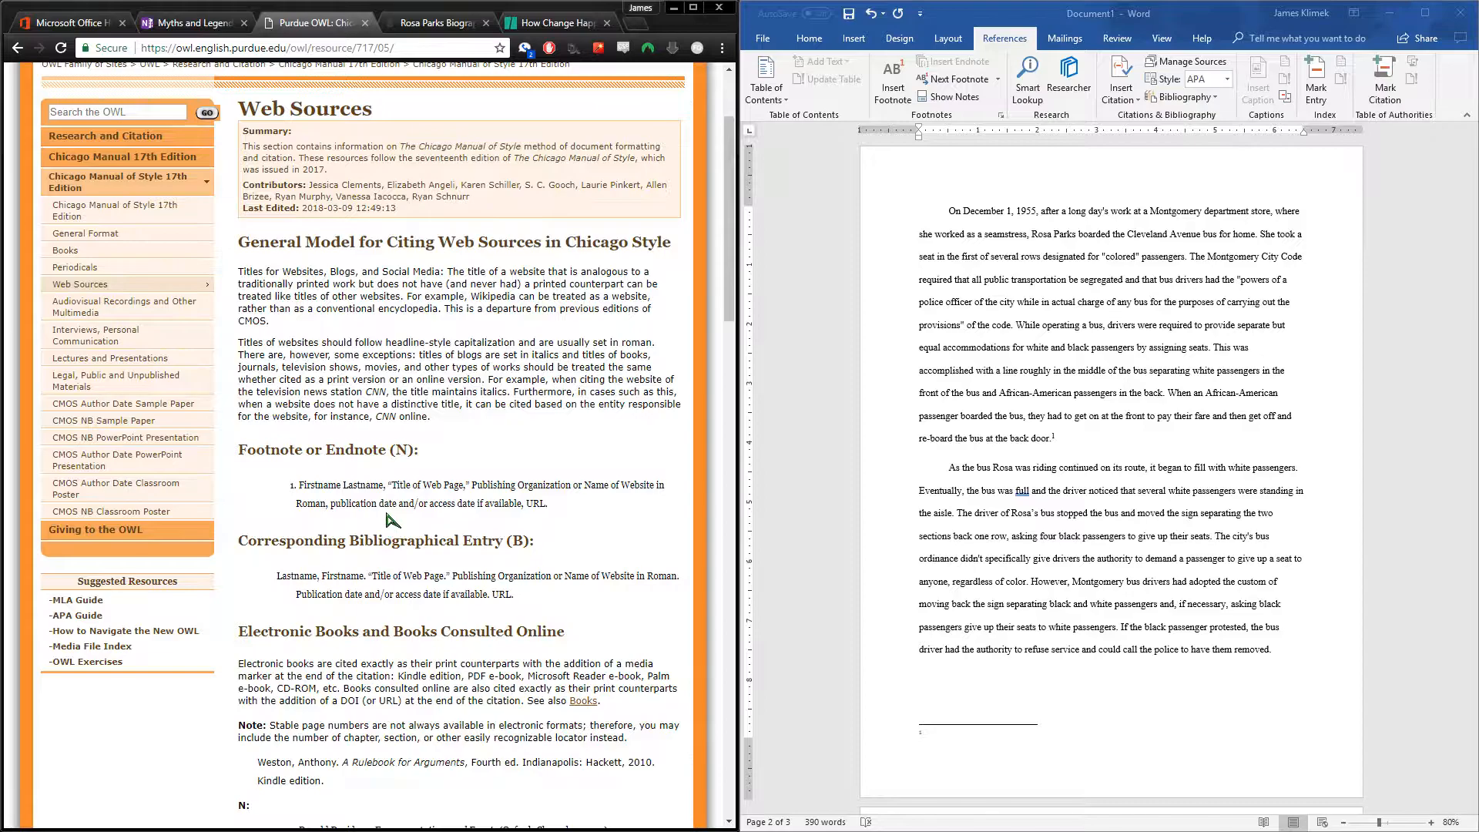
{"action": "left_click", "coordinate": [405, 23]}
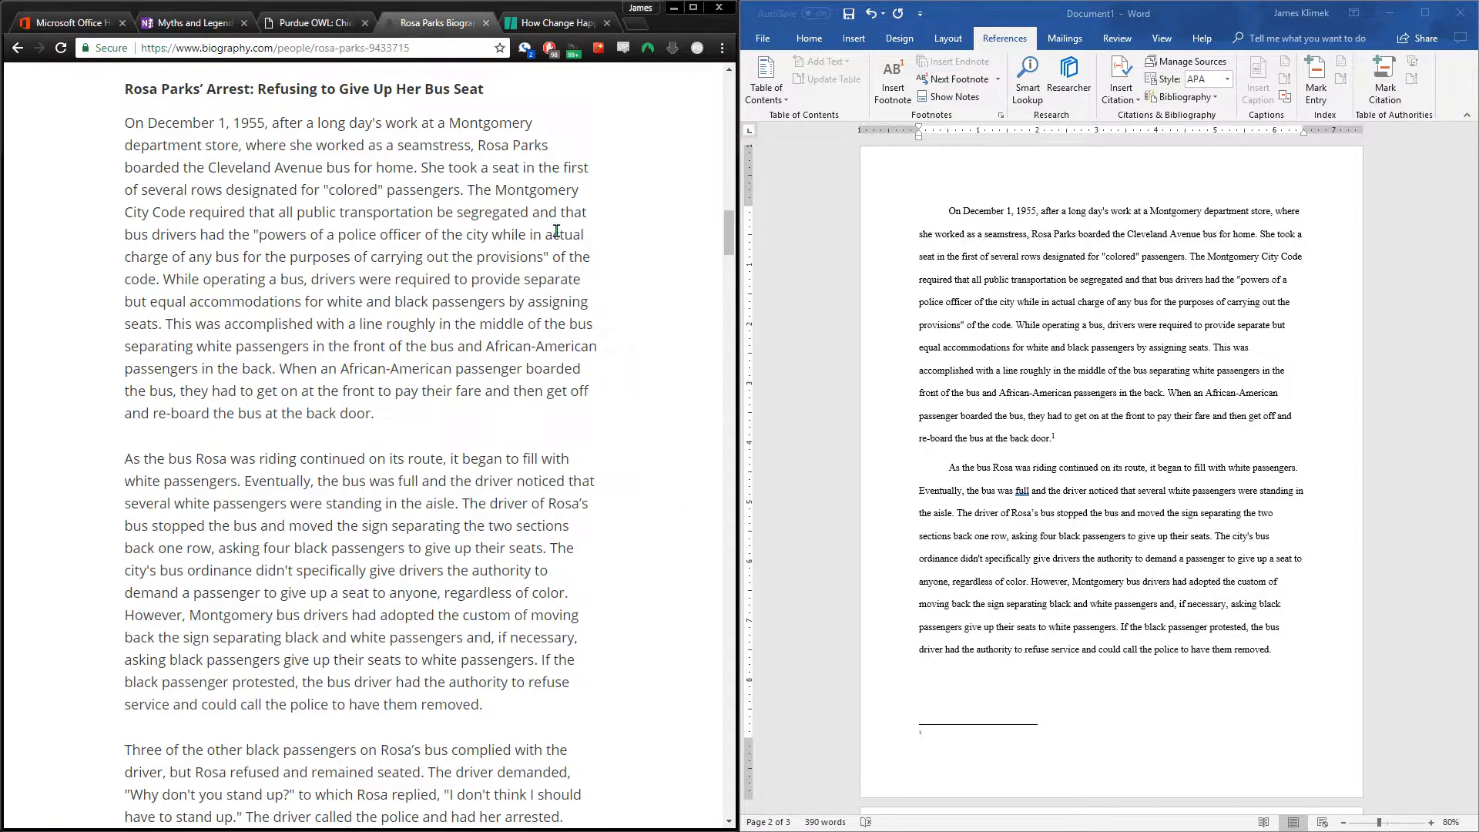
{"action": "left_click_drag", "start_coordinate": [727, 245], "coordinate": [673, 110]}
Find the page title required by the footnote model and enter "Rosa Parks Biography," in quotation marks in the footnote
{"action": "left_click", "coordinate": [304, 27]}
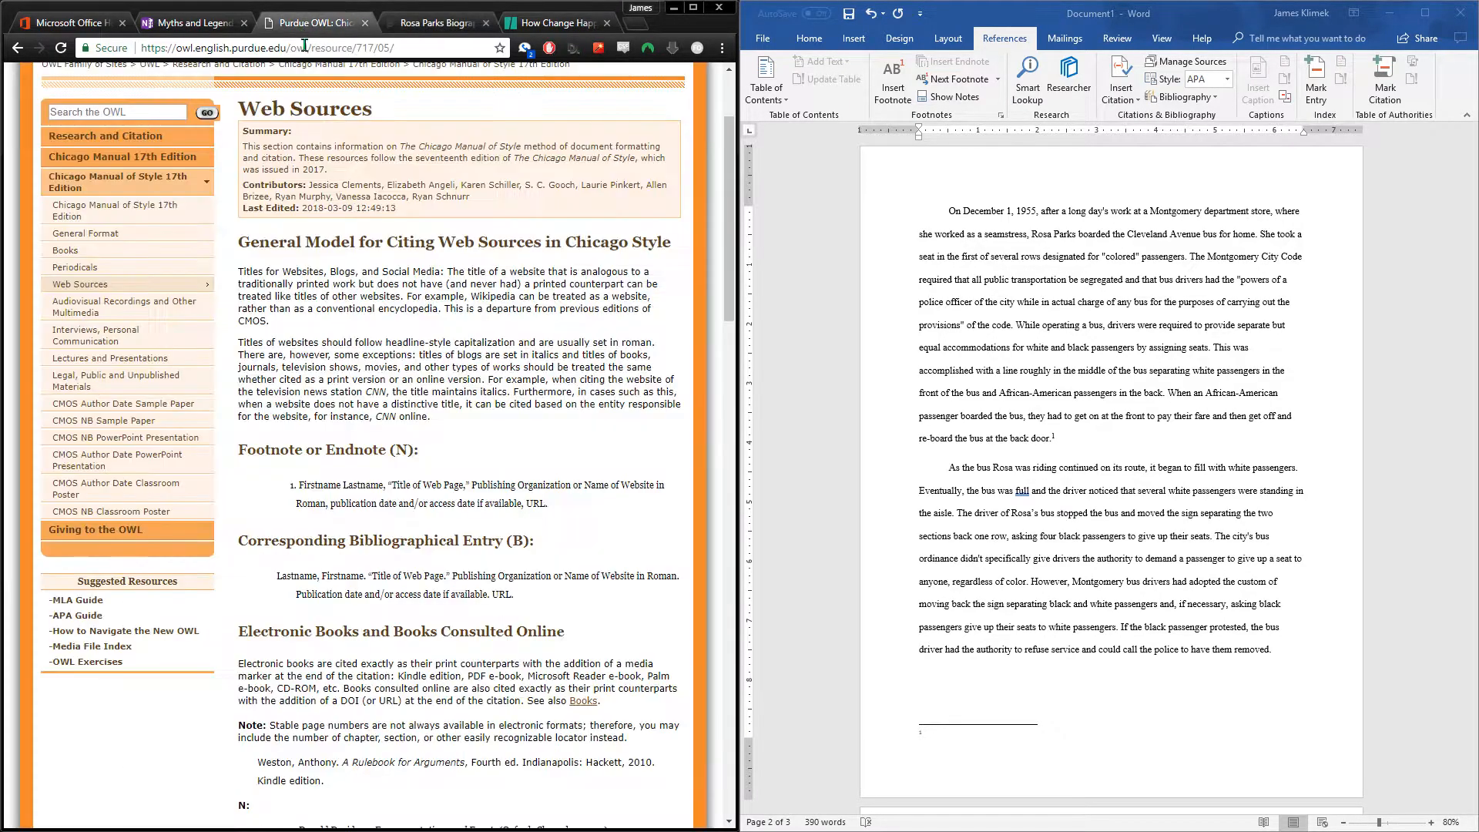
{"action": "triple_click", "coordinate": [408, 490]}
{"action": "left_click", "coordinate": [461, 481]}
{"action": "left_click_drag", "start_coordinate": [469, 486], "coordinate": [388, 483]}
{"action": "left_click", "coordinate": [436, 23]}
{"action": "scroll", "coordinate": [441, 456], "scroll_direction": "down", "scroll_amount": 2}
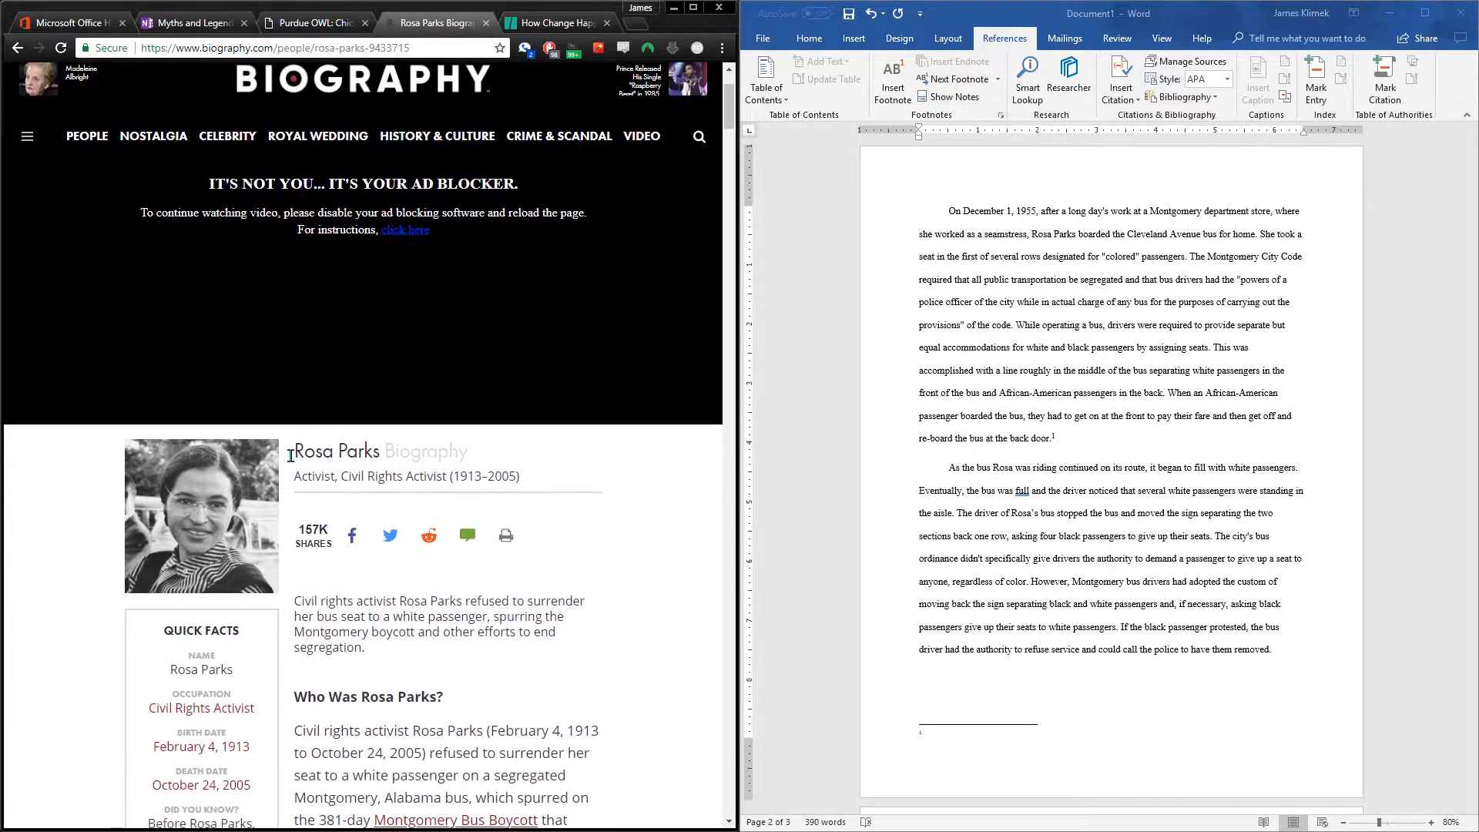
{"action": "left_click", "coordinate": [972, 747]}
{"action": "type", "text": "\""}
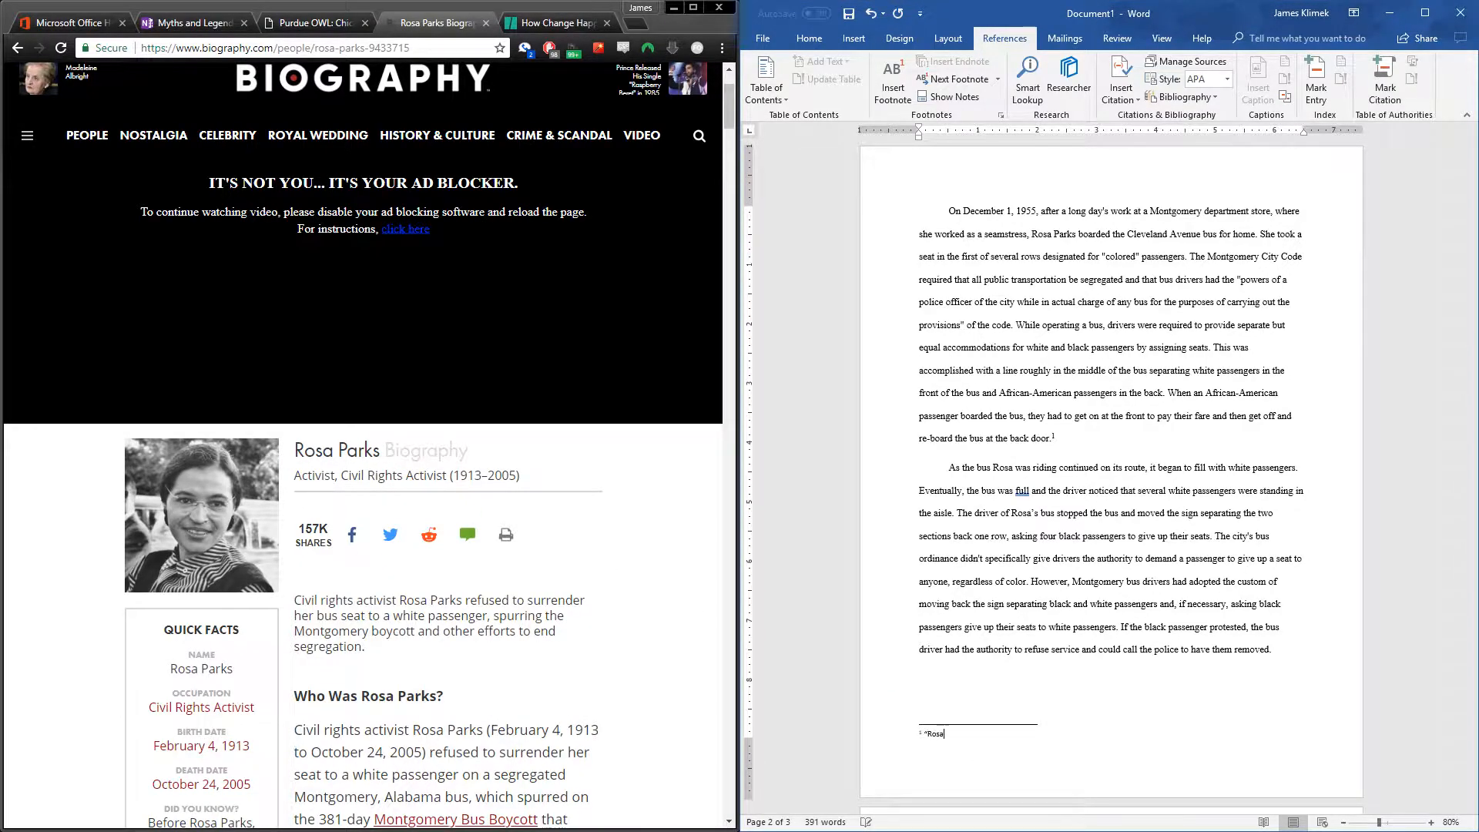
{"action": "type", "text": "Rosa Parks Biography"}
{"action": "type", "text": ","}
{"action": "type", "text": "\""}
Check the website name element of the footnote model and add "Biography.com," after the title in the footnote
{"action": "left_click", "coordinate": [282, 19]}
{"action": "left_click_drag", "start_coordinate": [497, 488], "coordinate": [320, 504]}
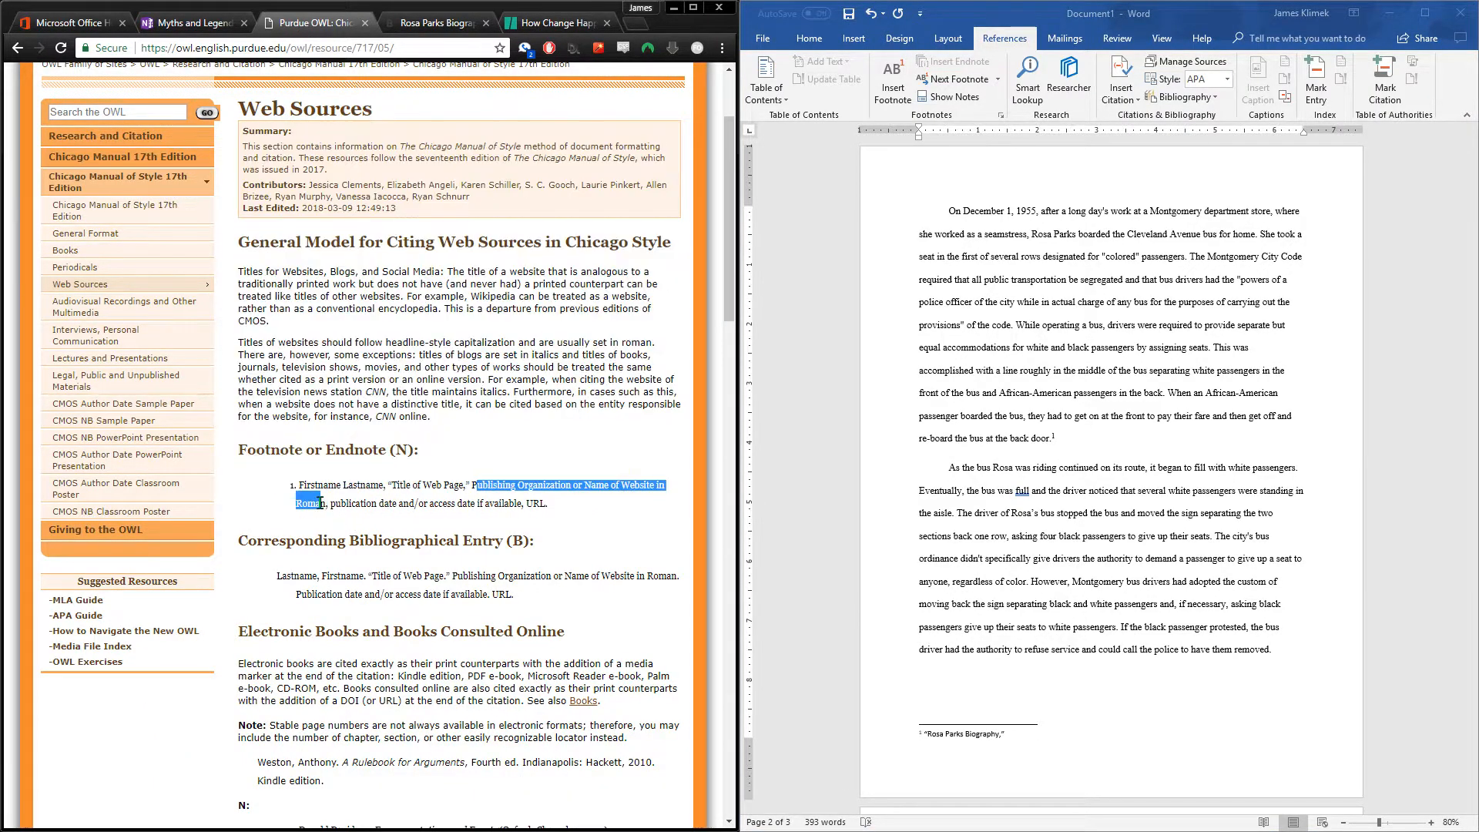
{"action": "left_click", "coordinate": [437, 31]}
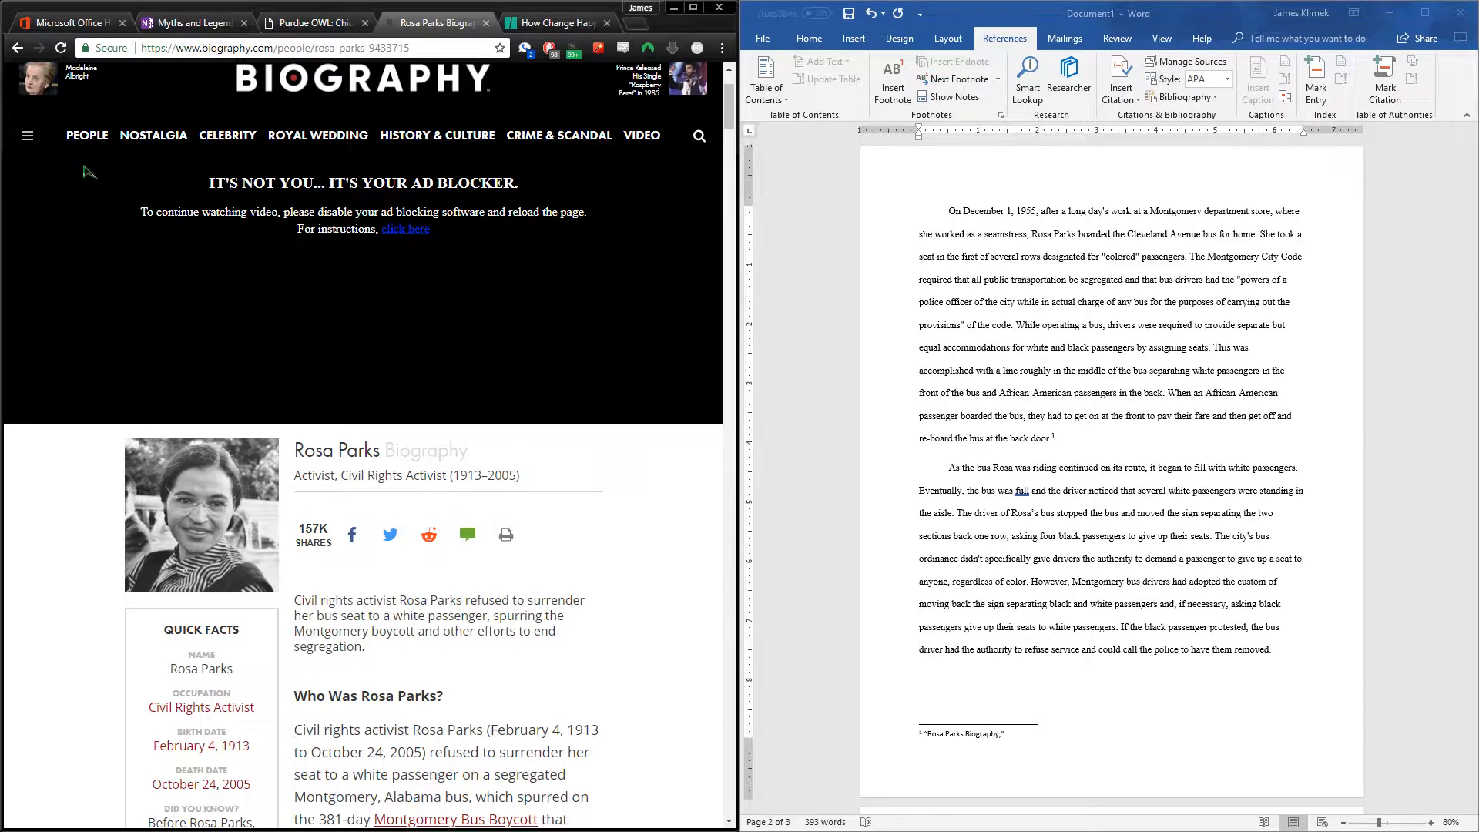
{"action": "left_click", "coordinate": [1108, 763]}
{"action": "type", "text": "Bio"}
{"action": "type", "text": "graphy.com."}
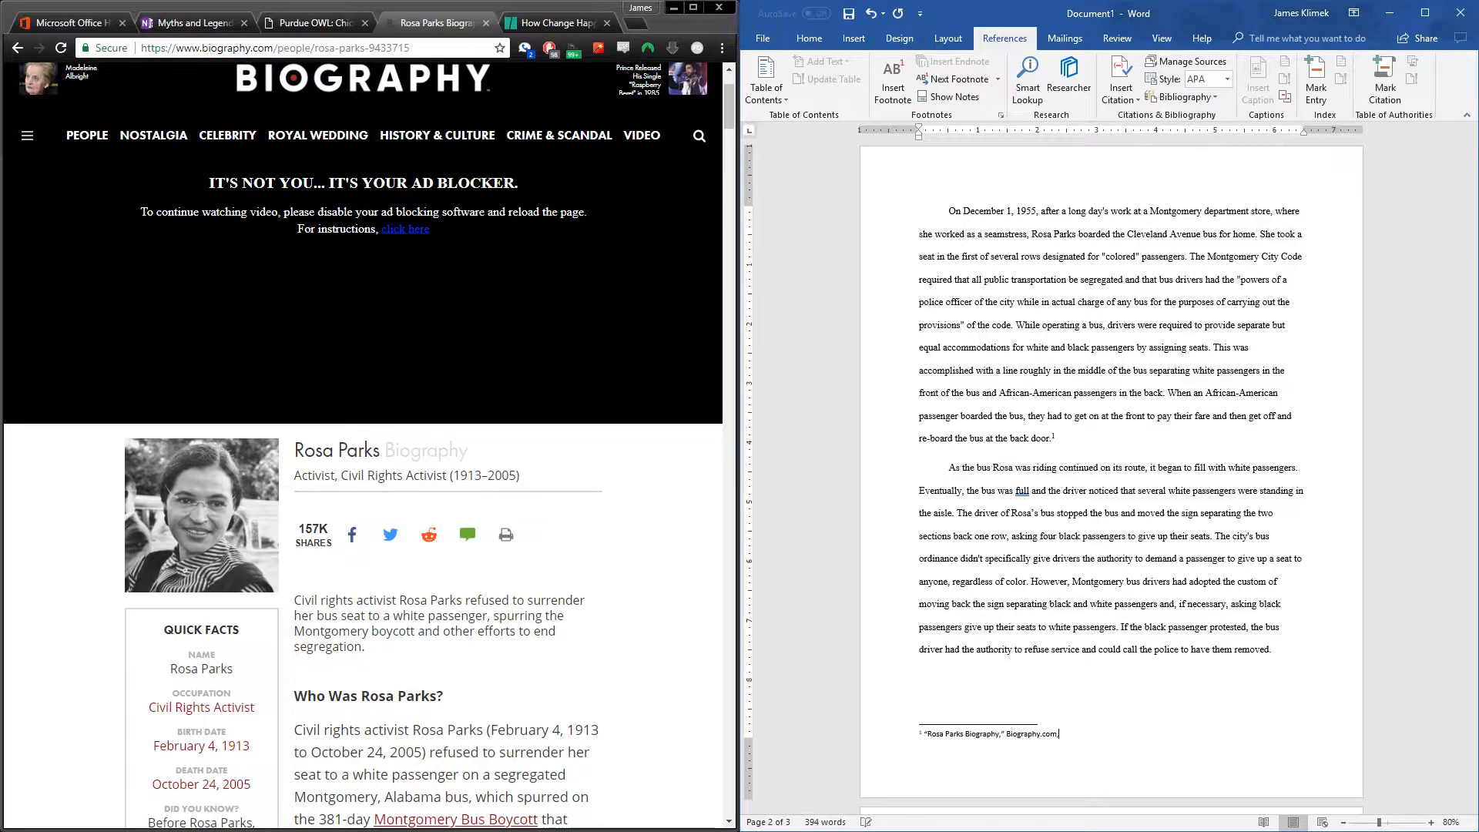
Find the article's last updated date in its citation information and add "27 February 2018" to the footnote
{"action": "left_click", "coordinate": [312, 25]}
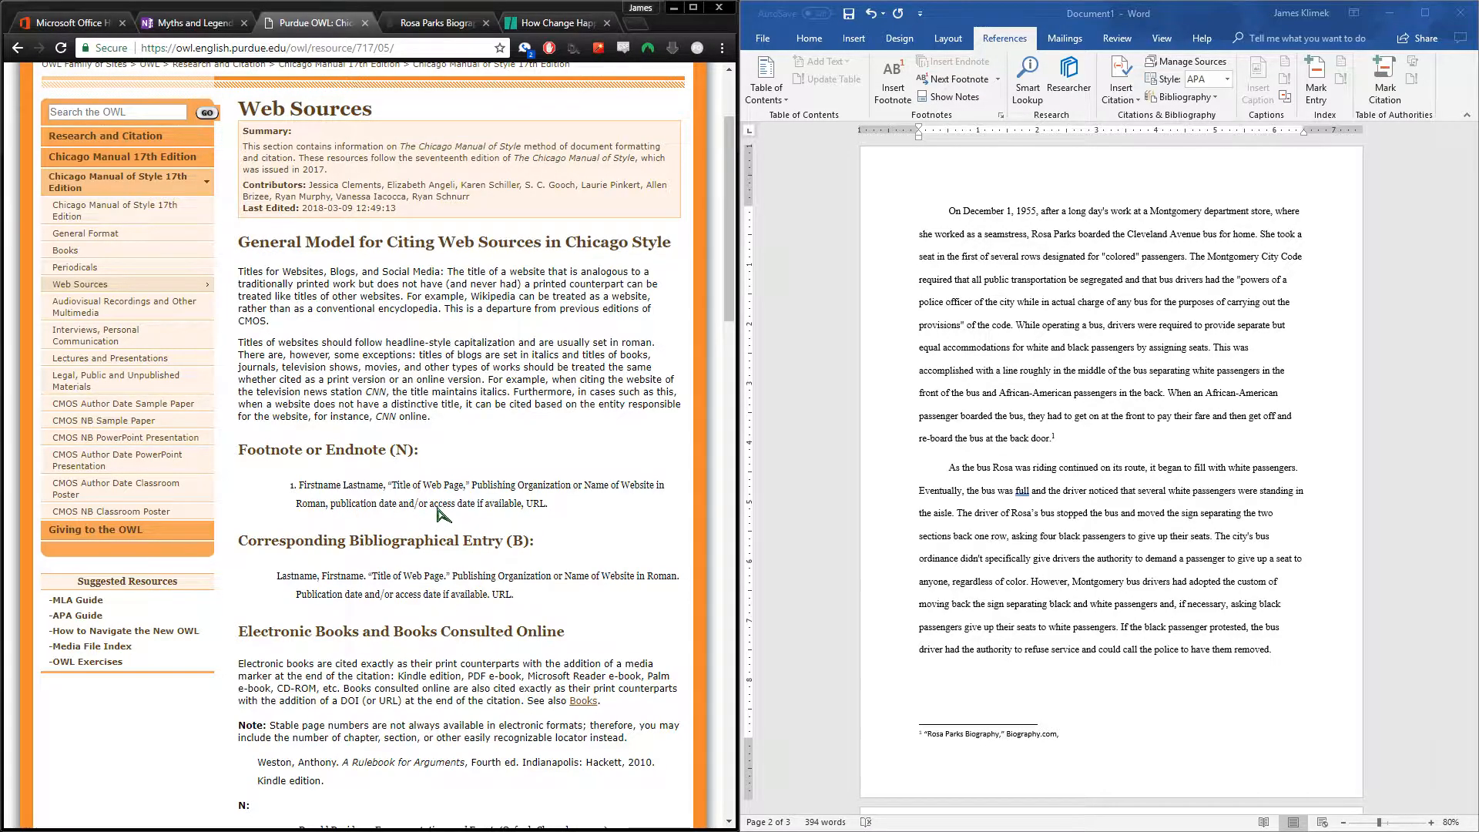
{"action": "left_click", "coordinate": [417, 26]}
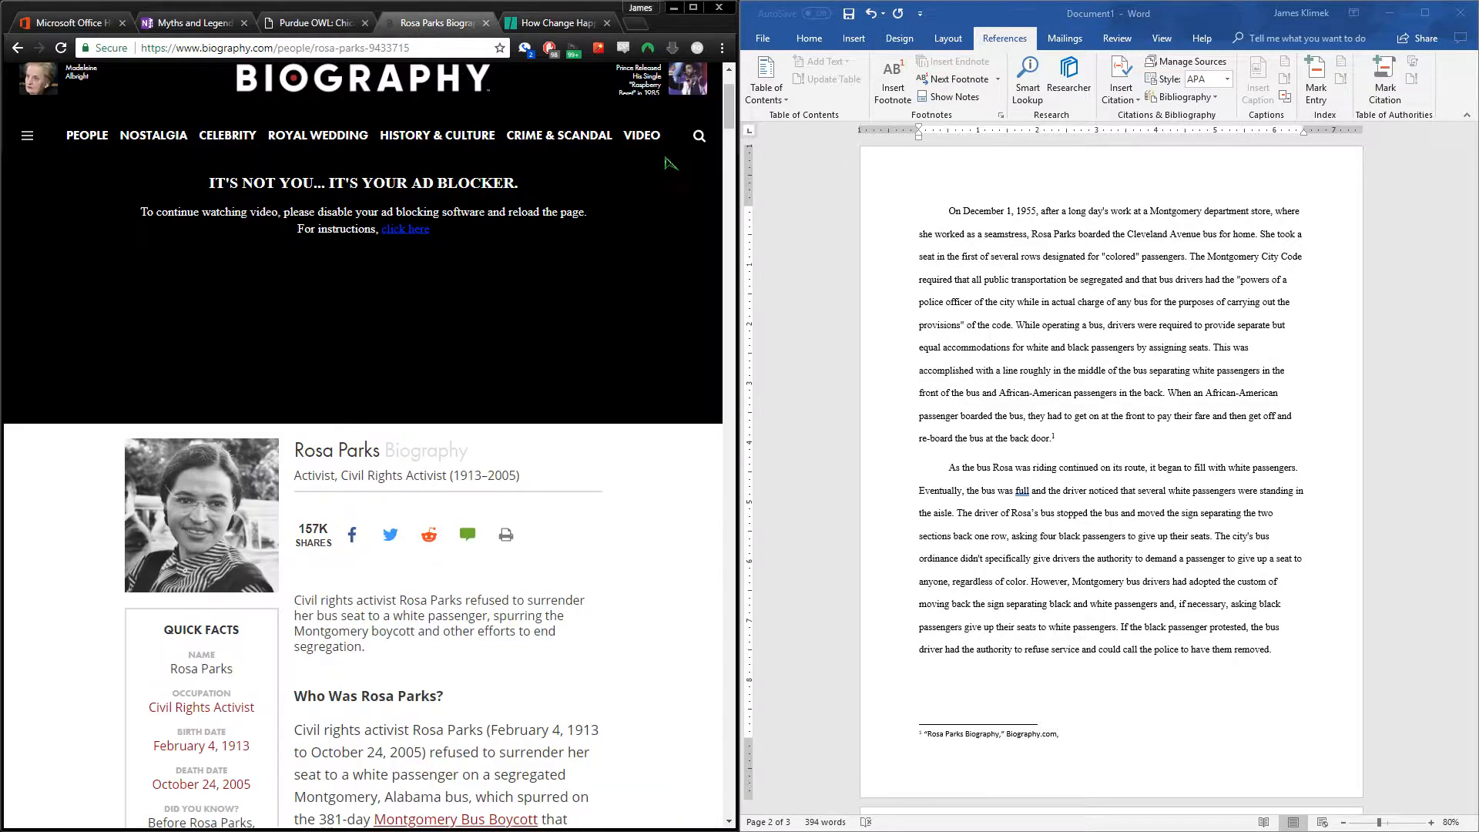
{"action": "left_click_drag", "start_coordinate": [728, 108], "coordinate": [730, 702]}
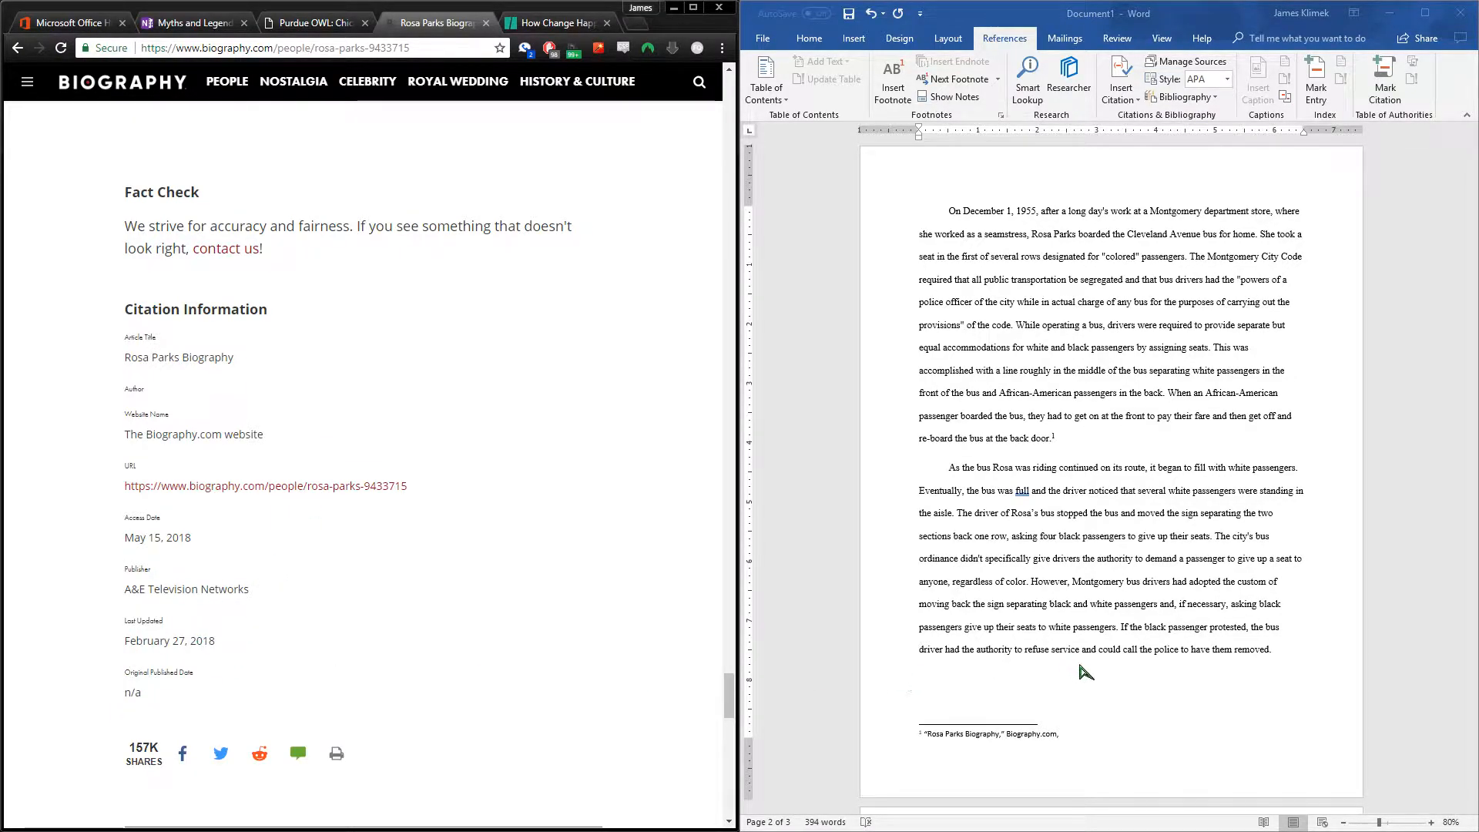
{"action": "left_click", "coordinate": [1107, 741]}
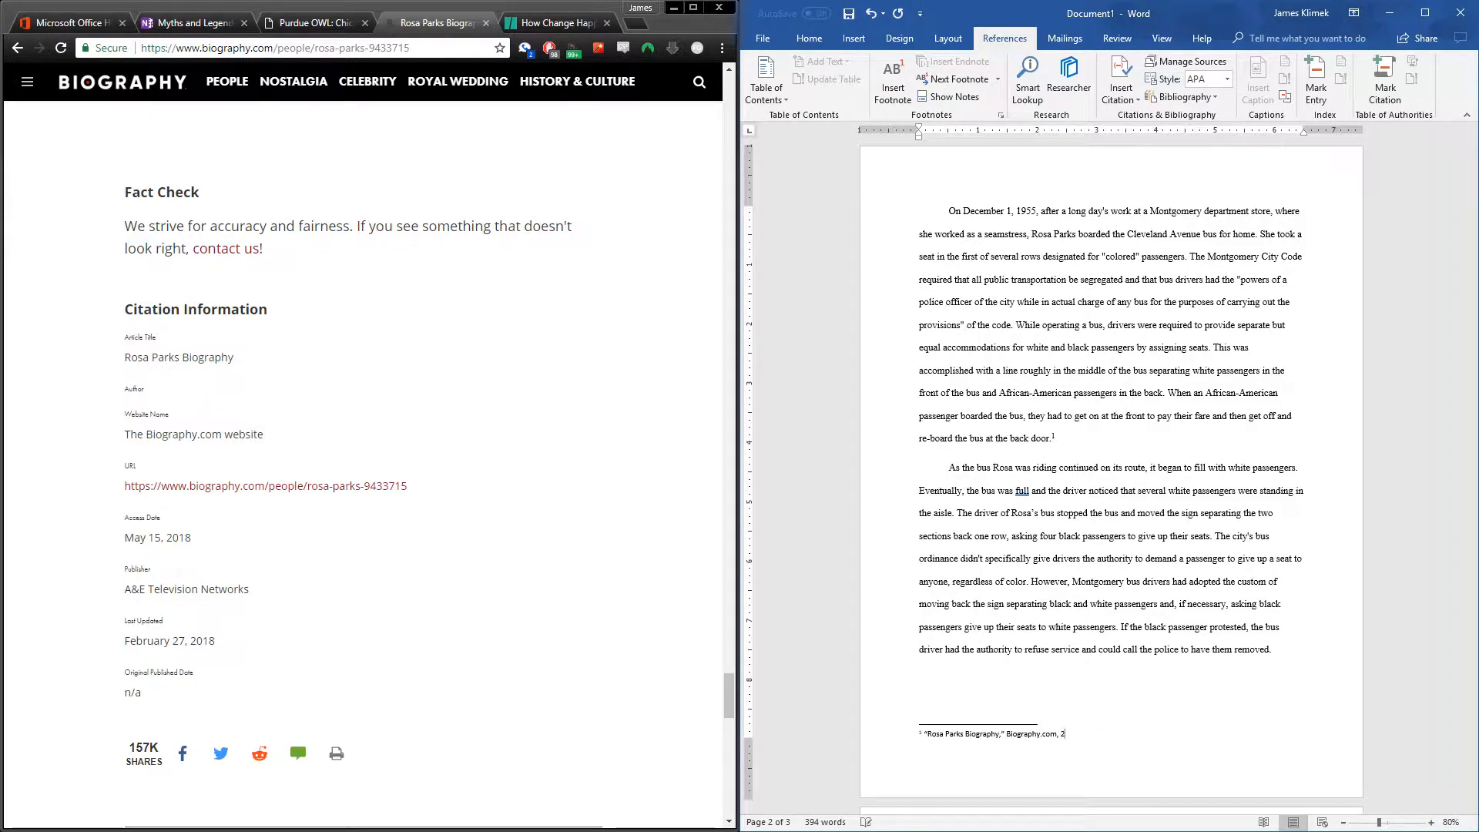
{"action": "type", "text": "Februa"}
{"action": "type", "text": "ebruar"}
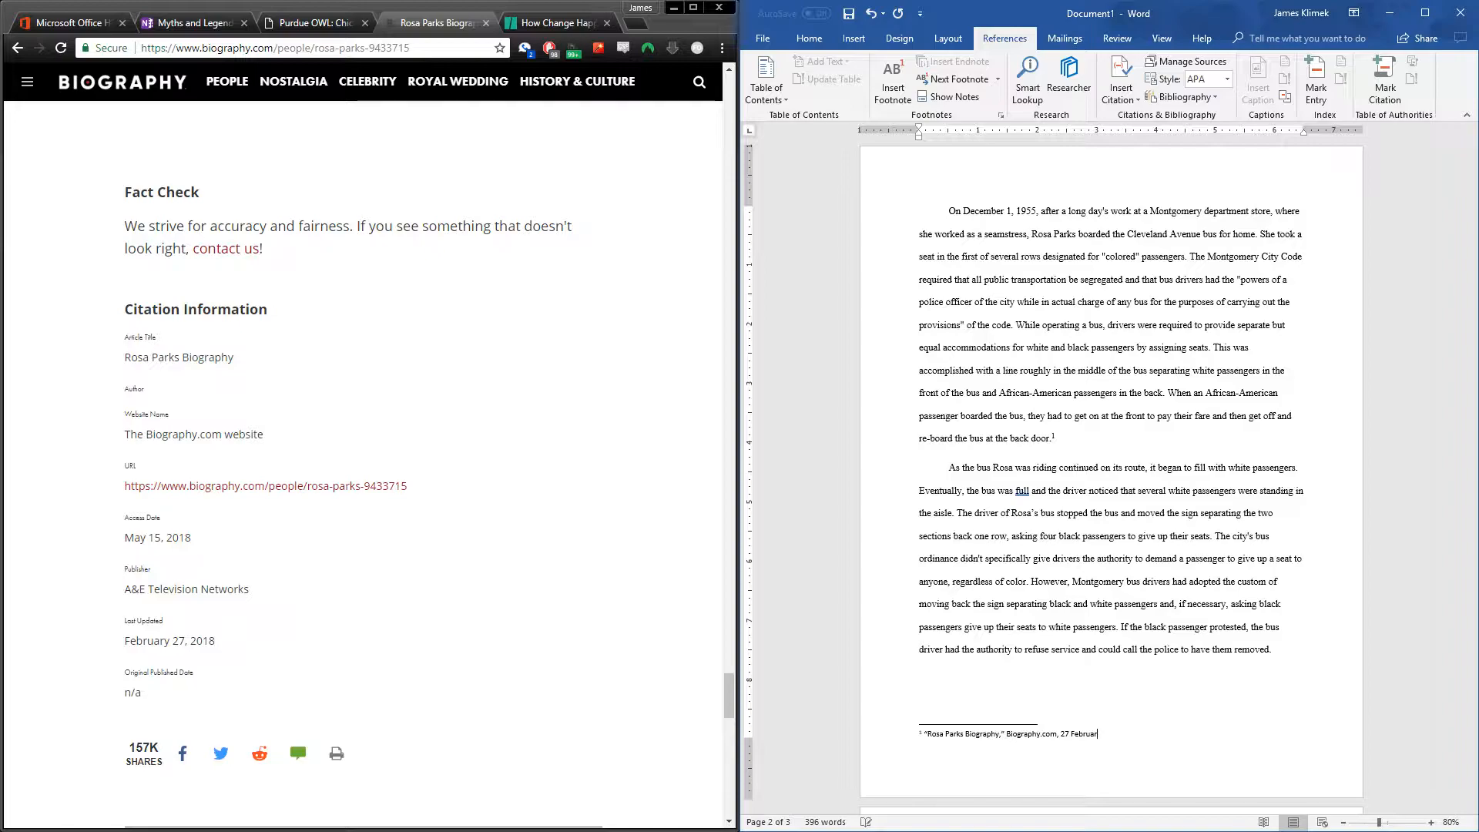
{"action": "type", "text": "u 2018 acccess da"}
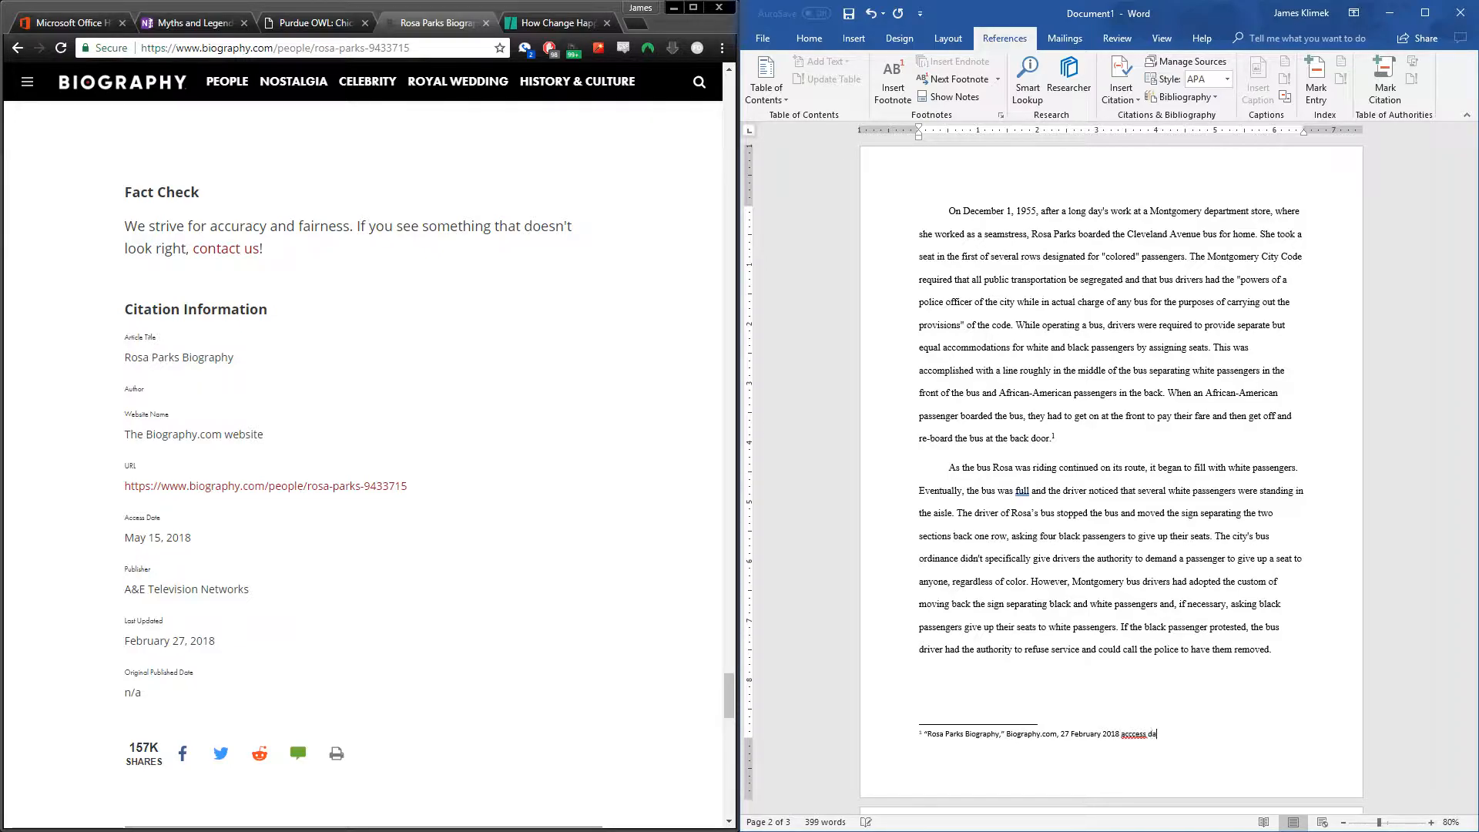
Correct the misspelled access date wording and complete it as "access date 15 May 2018," in the footnote
{"action": "key", "text": "BackSpace"}
{"action": "key", "text": "BackSpace"}
{"action": "key", "text": "BackSpace"}
{"action": "key", "text": "BackSpace"}
{"action": "key", "text": "BackSpace"}
{"action": "key", "text": "BackSpace"}
{"action": "key", "text": "BackSpace"}
{"action": "key", "text": "BackSpace"}
{"action": "key", "text": "BackSpace"}
{"action": "key", "text": "BackSpace"}
{"action": "type", "text": "cess date 15 May 230"}
{"action": "key", "text": "BackSpace"}
{"action": "key", "text": "BackSpace"}
{"action": "type", "text": "018,"}
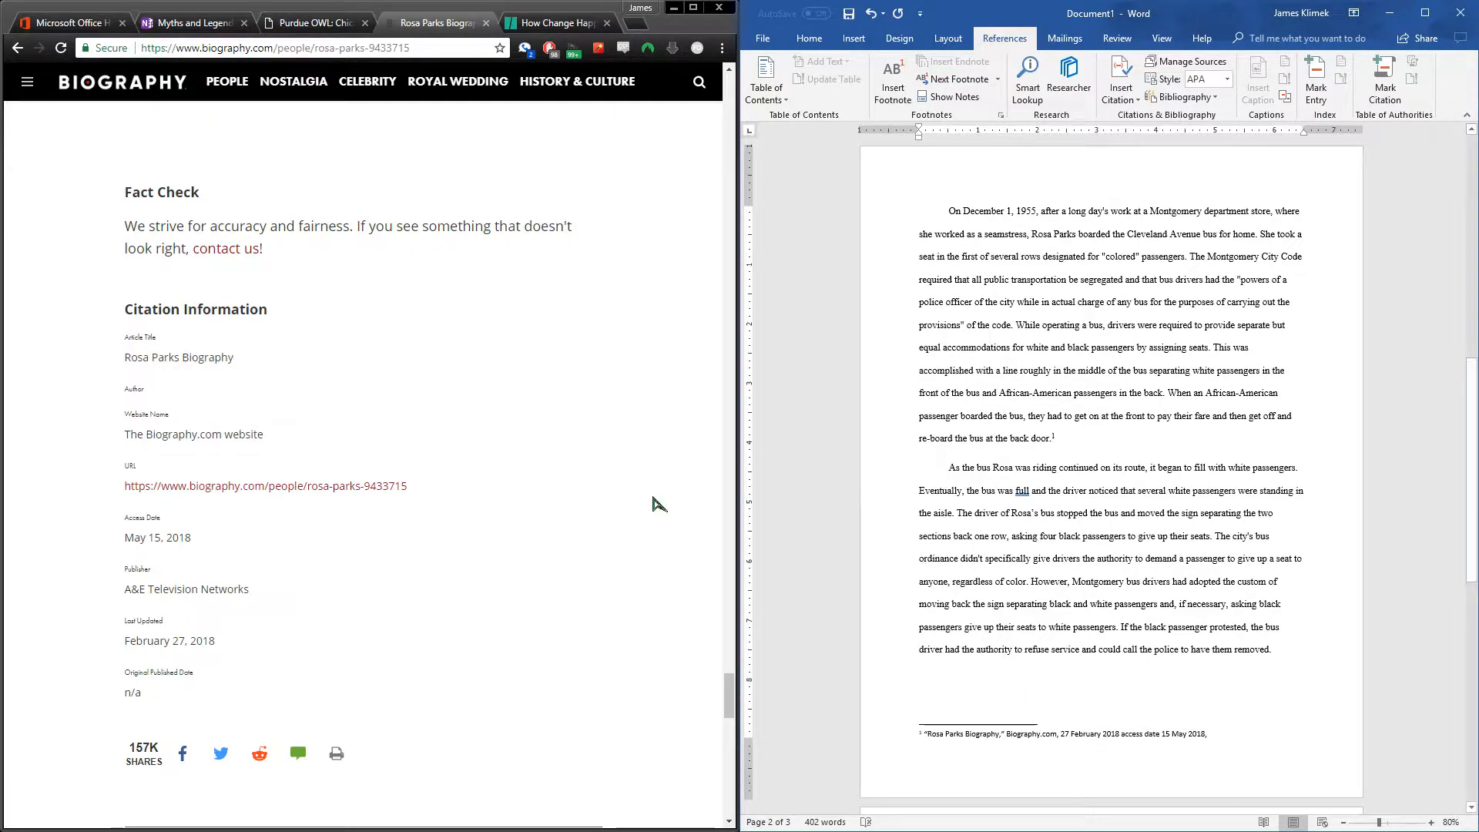
Copy the Biography.com article's web address and paste it at the end of the footnote, after the access date
{"action": "left_click", "coordinate": [348, 48]}
{"action": "left_click", "coordinate": [348, 48]}
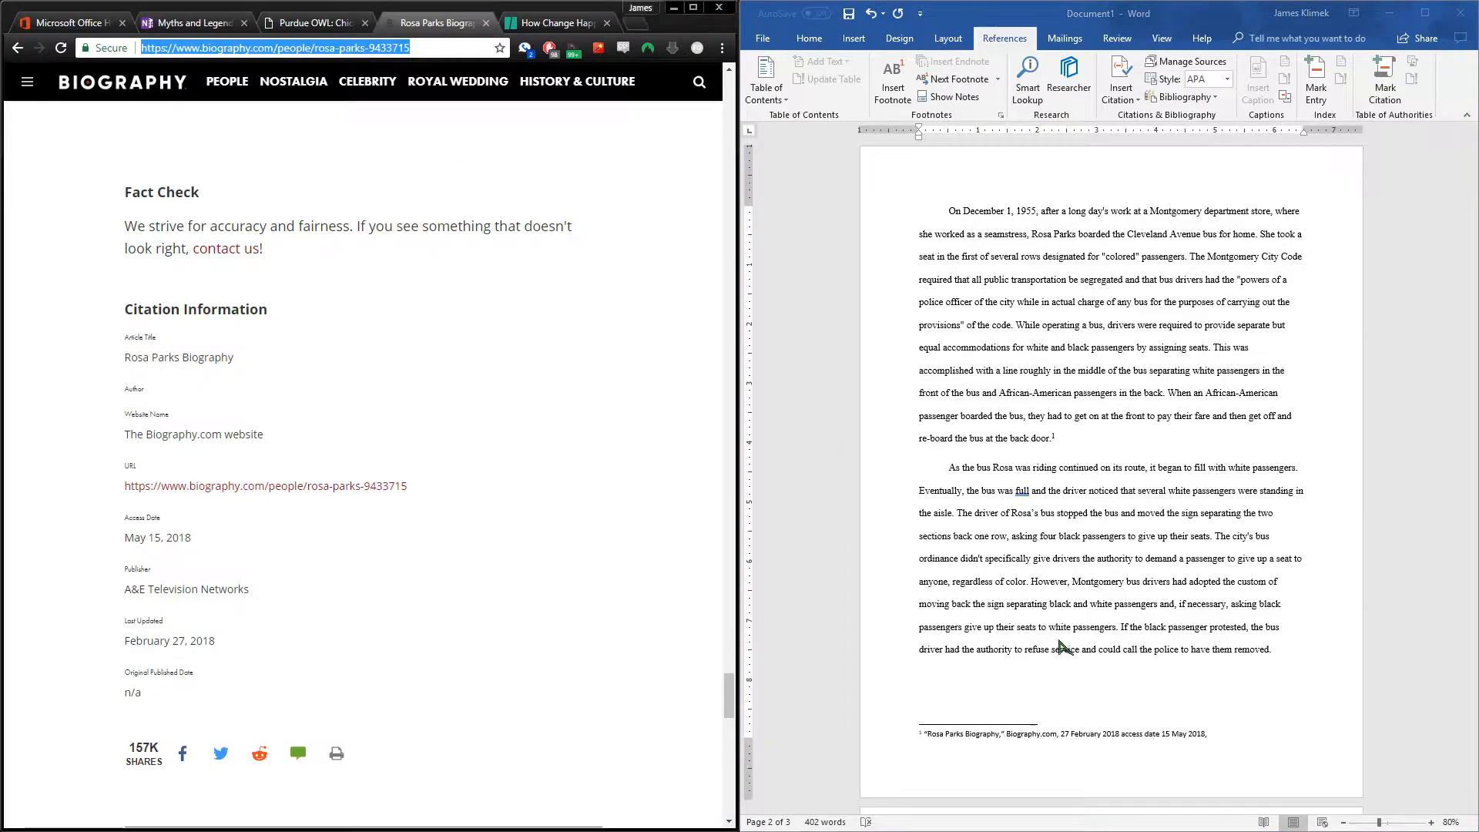
{"action": "key", "text": "ctrl+c"}
{"action": "left_click", "coordinate": [1233, 733]}
{"action": "key", "text": "ctrl+v"}
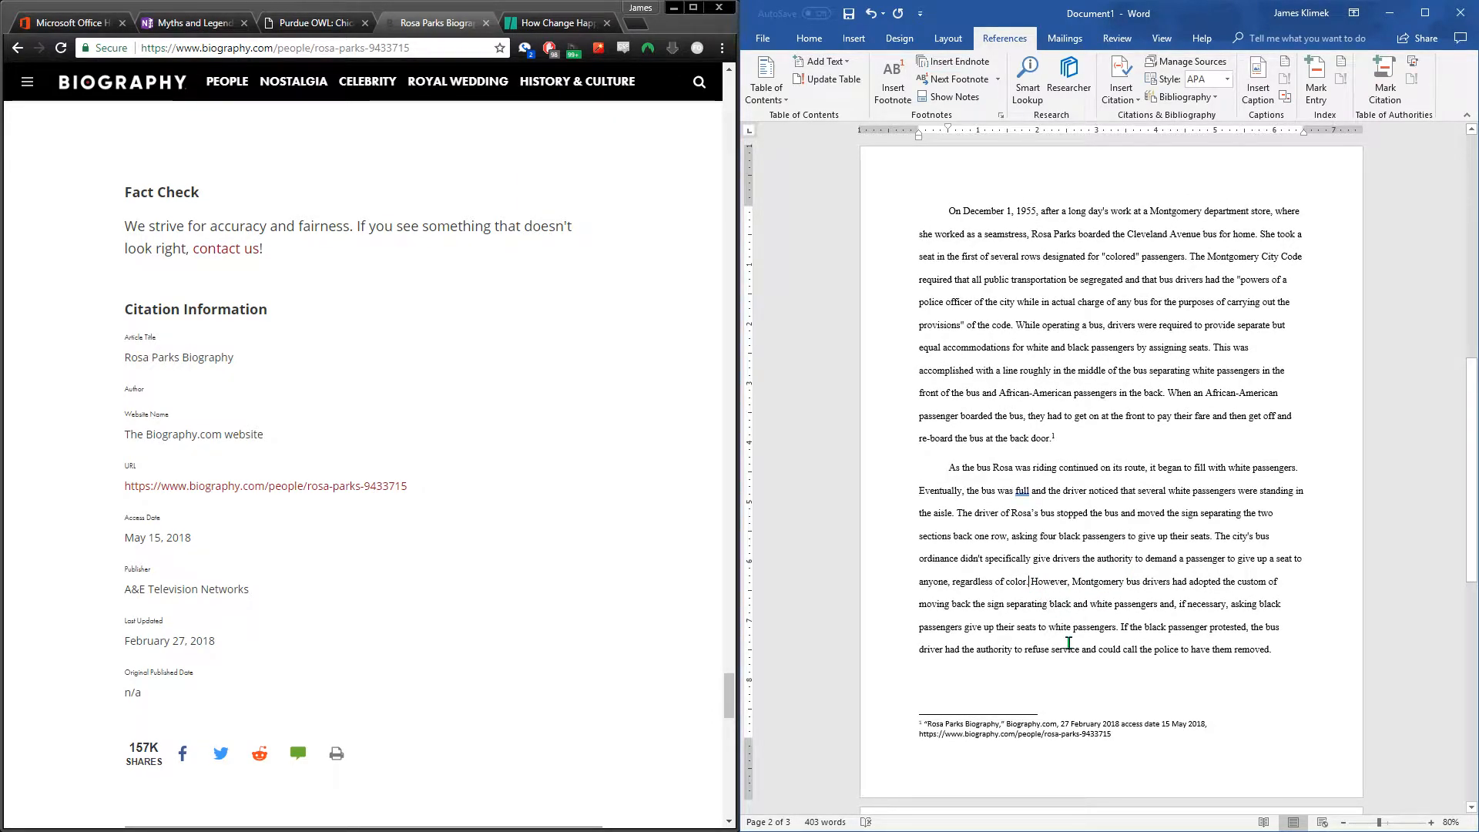
Insert a footnote after the sentence ending "regardless of color." and enter "Ibid" as its text
{"action": "left_click", "coordinate": [894, 84]}
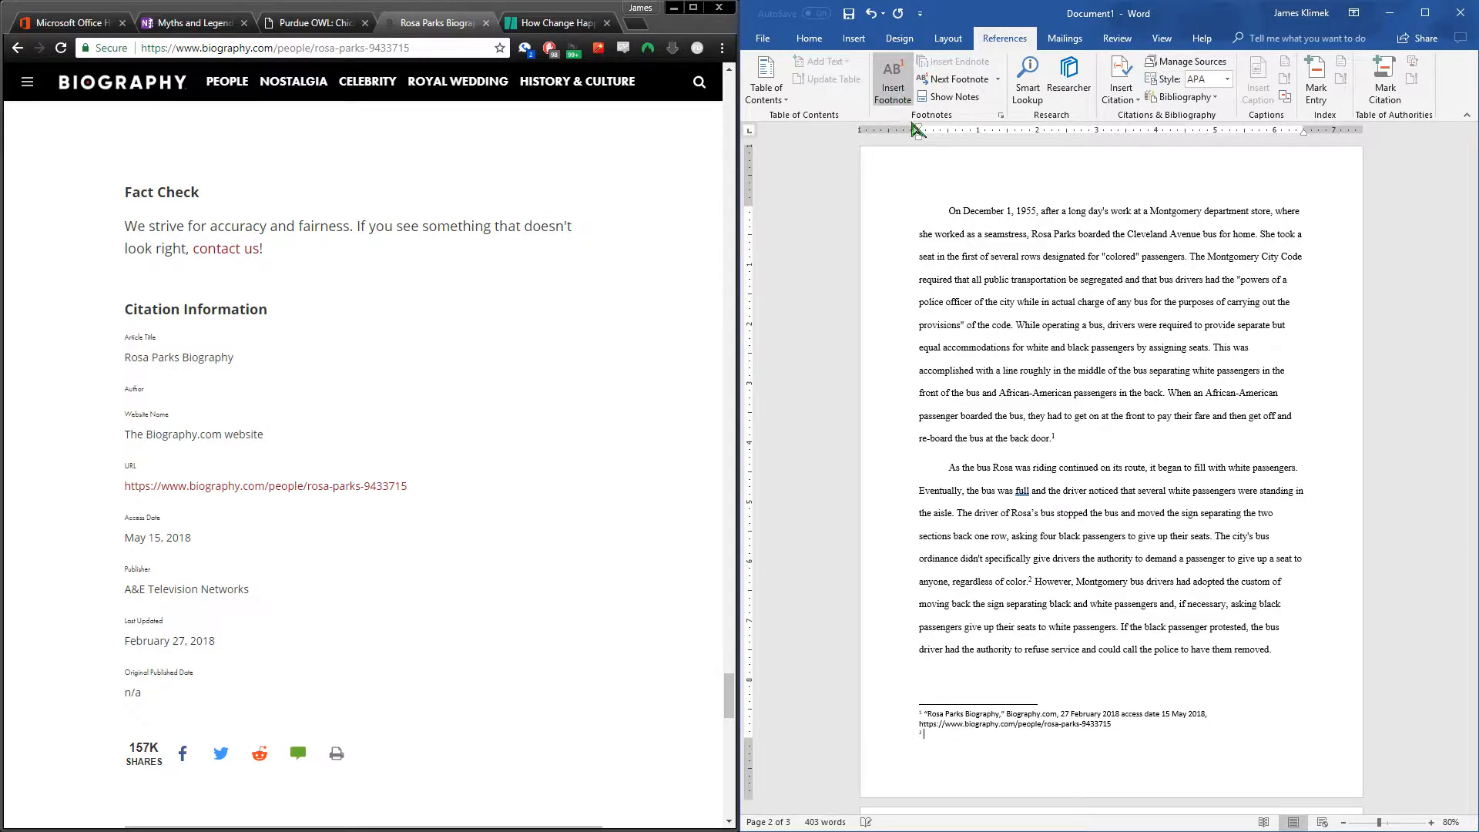
{"action": "left_click_drag", "start_coordinate": [927, 715], "coordinate": [965, 714]}
{"action": "left_click", "coordinate": [934, 713]}
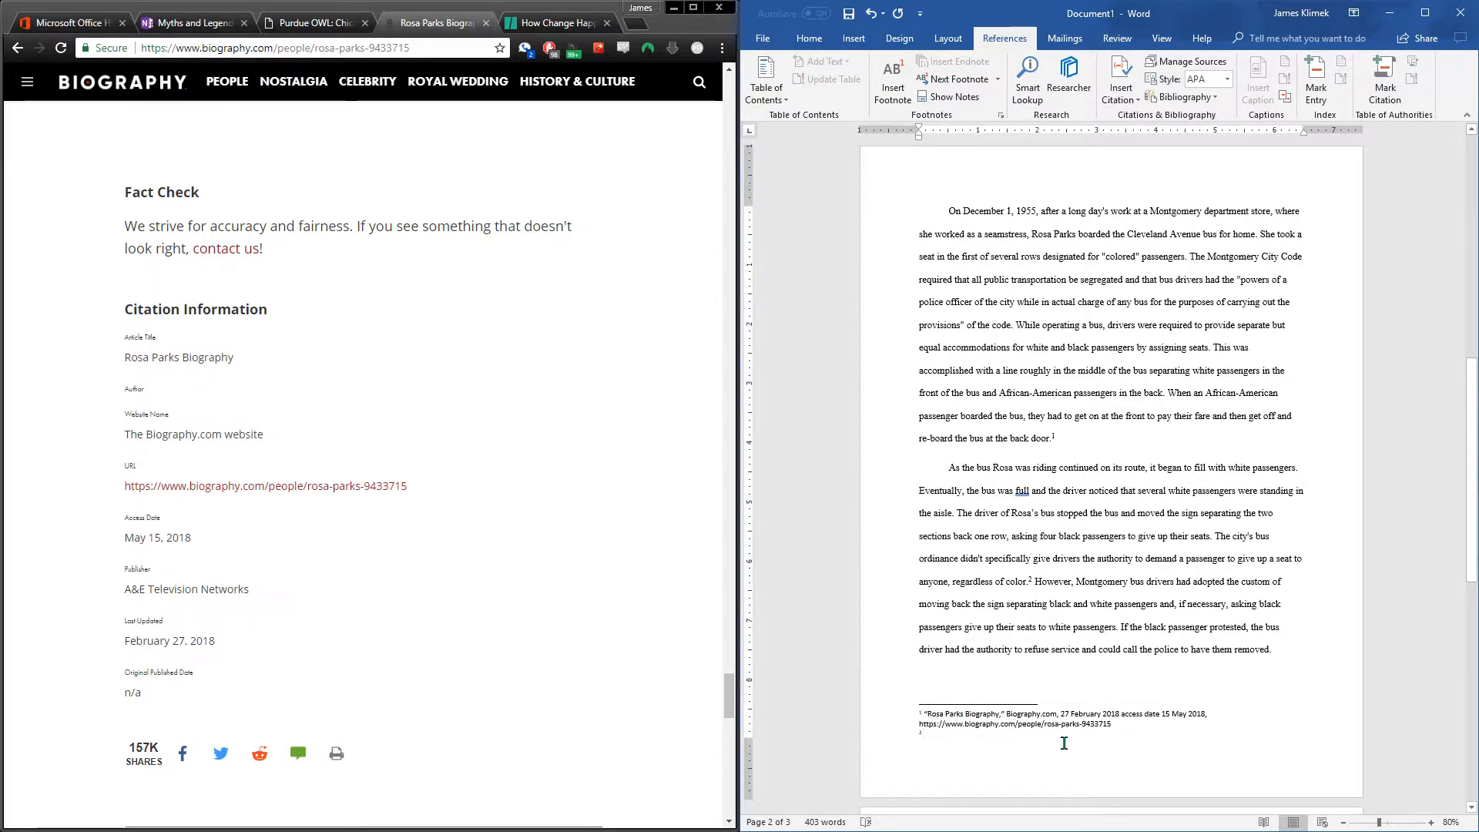
{"action": "type", "text": "Ibid"}
Insert a footnote in the first paragraph after the sentence ending "provisions" of the code
{"action": "scroll", "coordinate": [1100, 539], "scroll_direction": "down", "scroll_amount": 3}
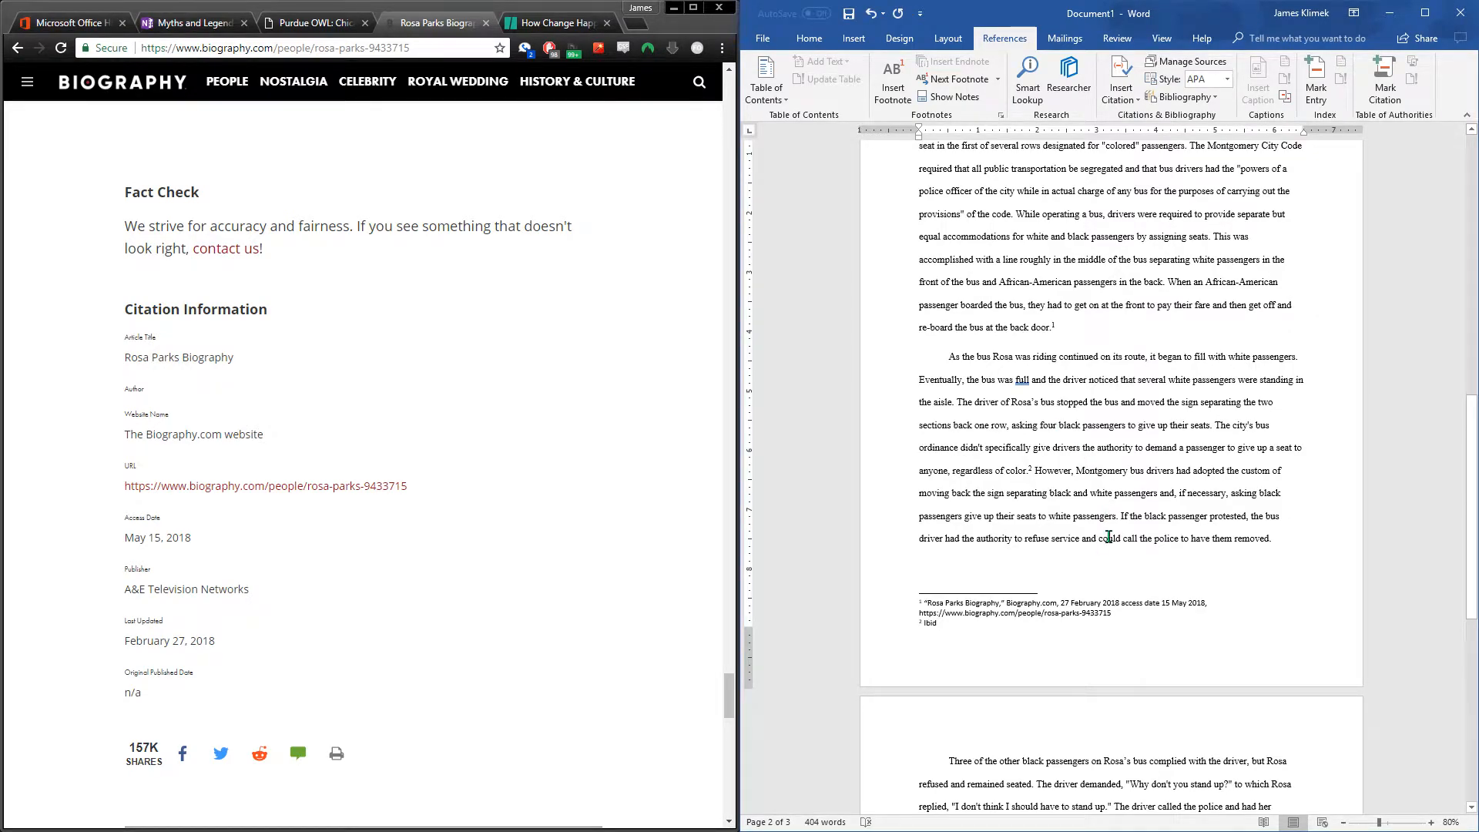
{"action": "scroll", "coordinate": [1109, 537], "scroll_direction": "up", "scroll_amount": 3}
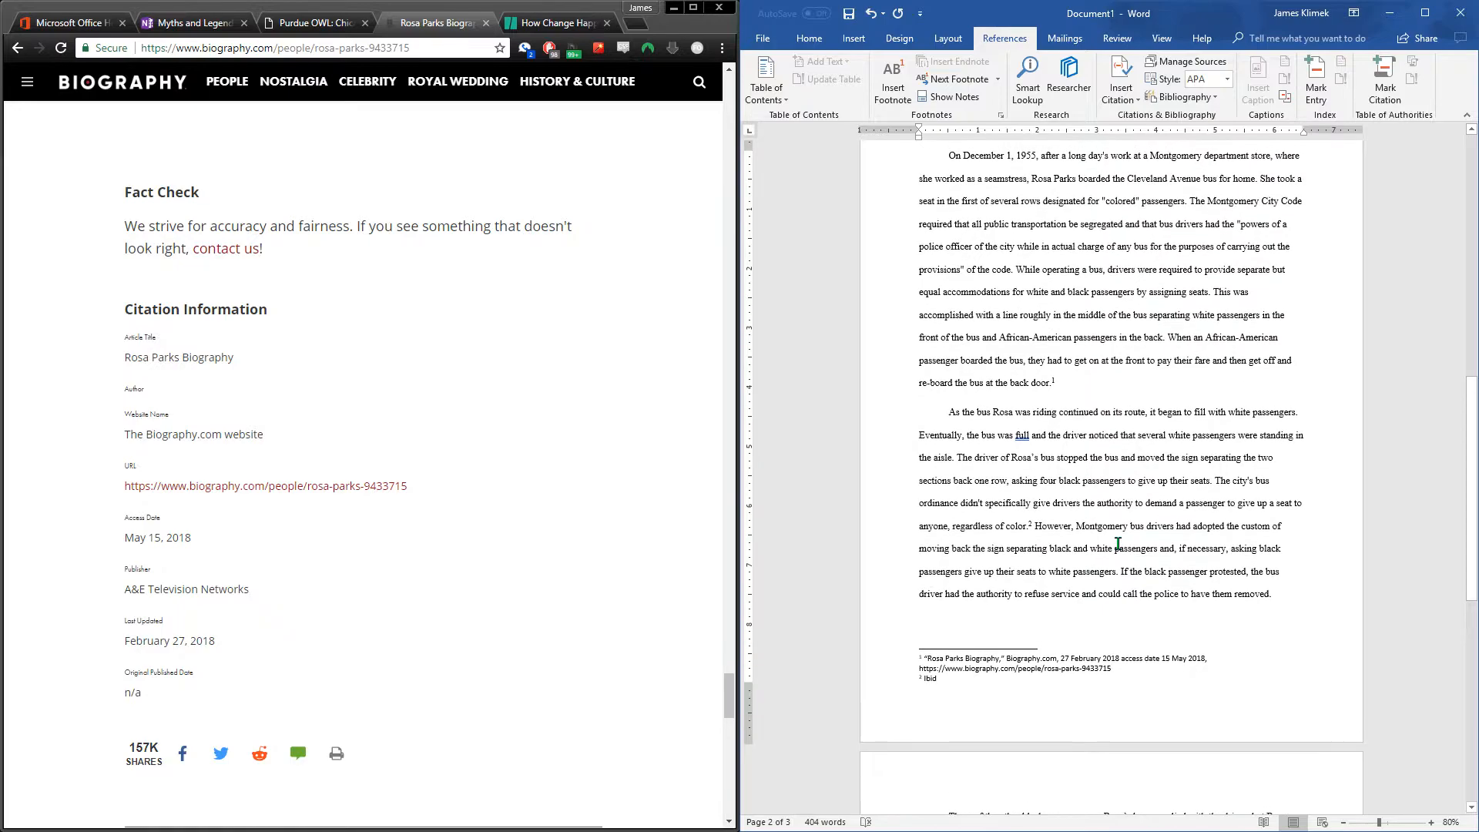
{"action": "scroll", "coordinate": [1119, 534], "scroll_direction": "up", "scroll_amount": 1}
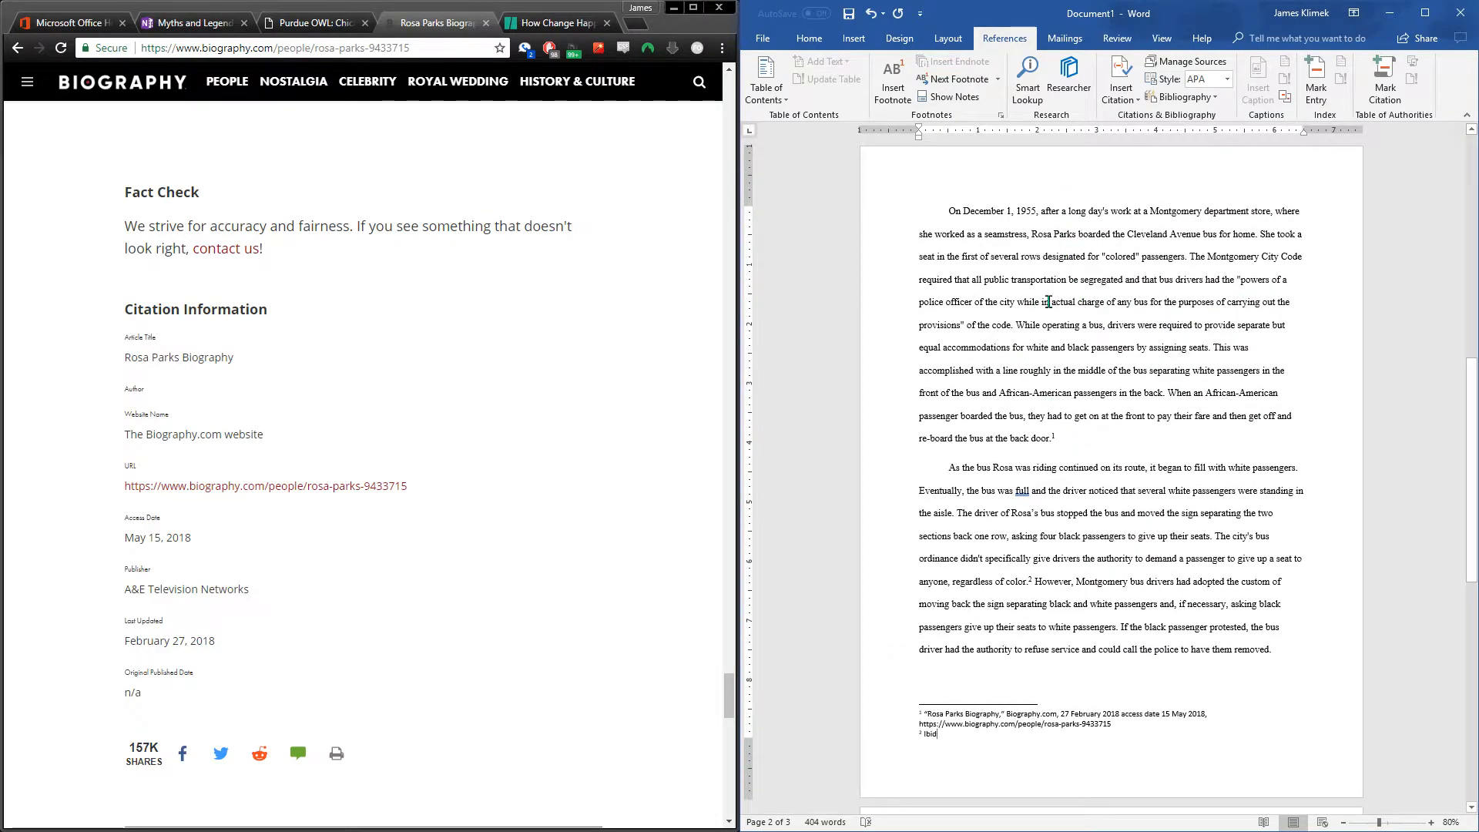
{"action": "left_click", "coordinate": [1013, 324]}
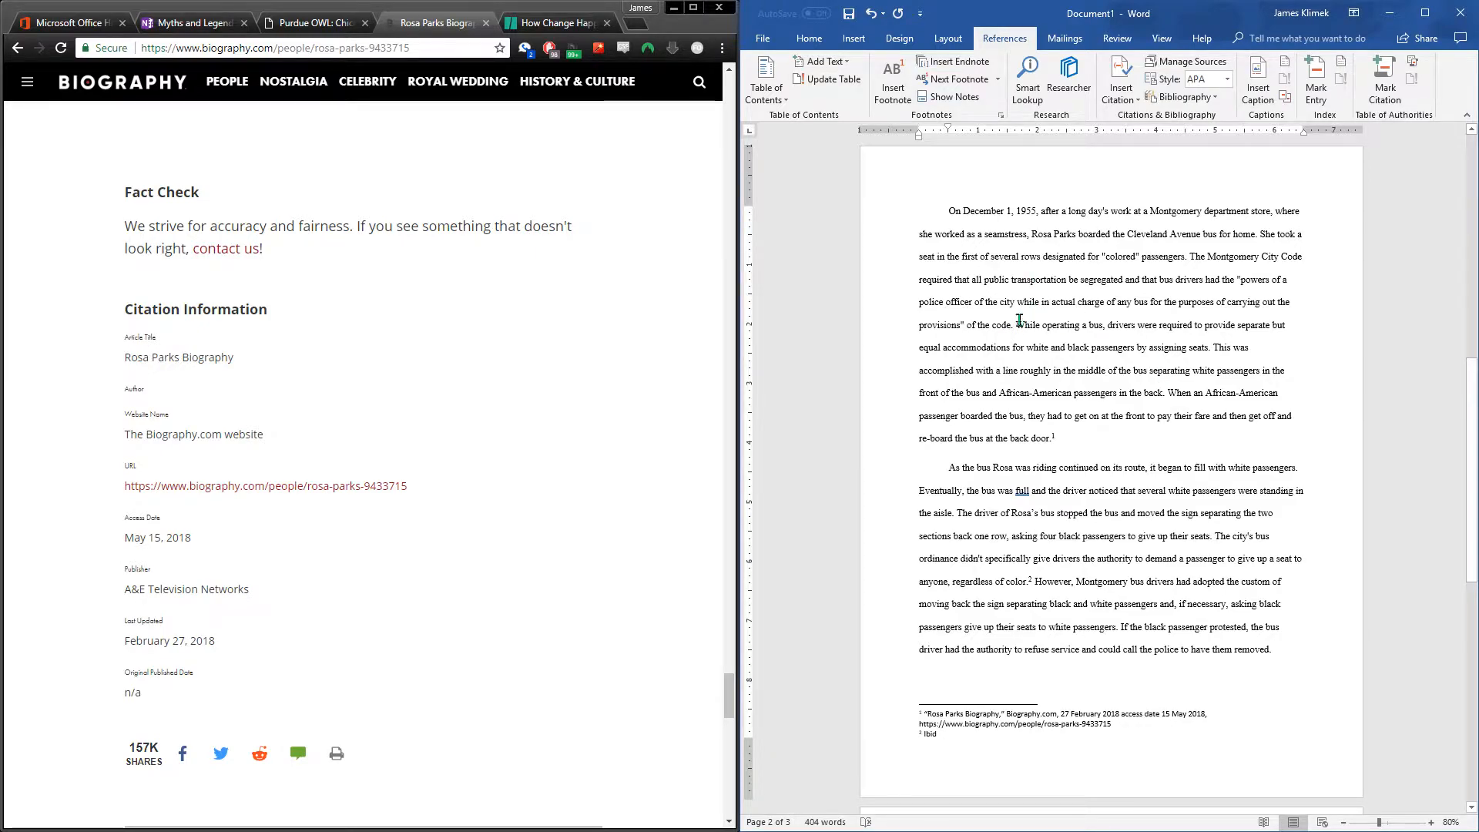
{"action": "left_click_drag", "start_coordinate": [950, 217], "coordinate": [1016, 331]}
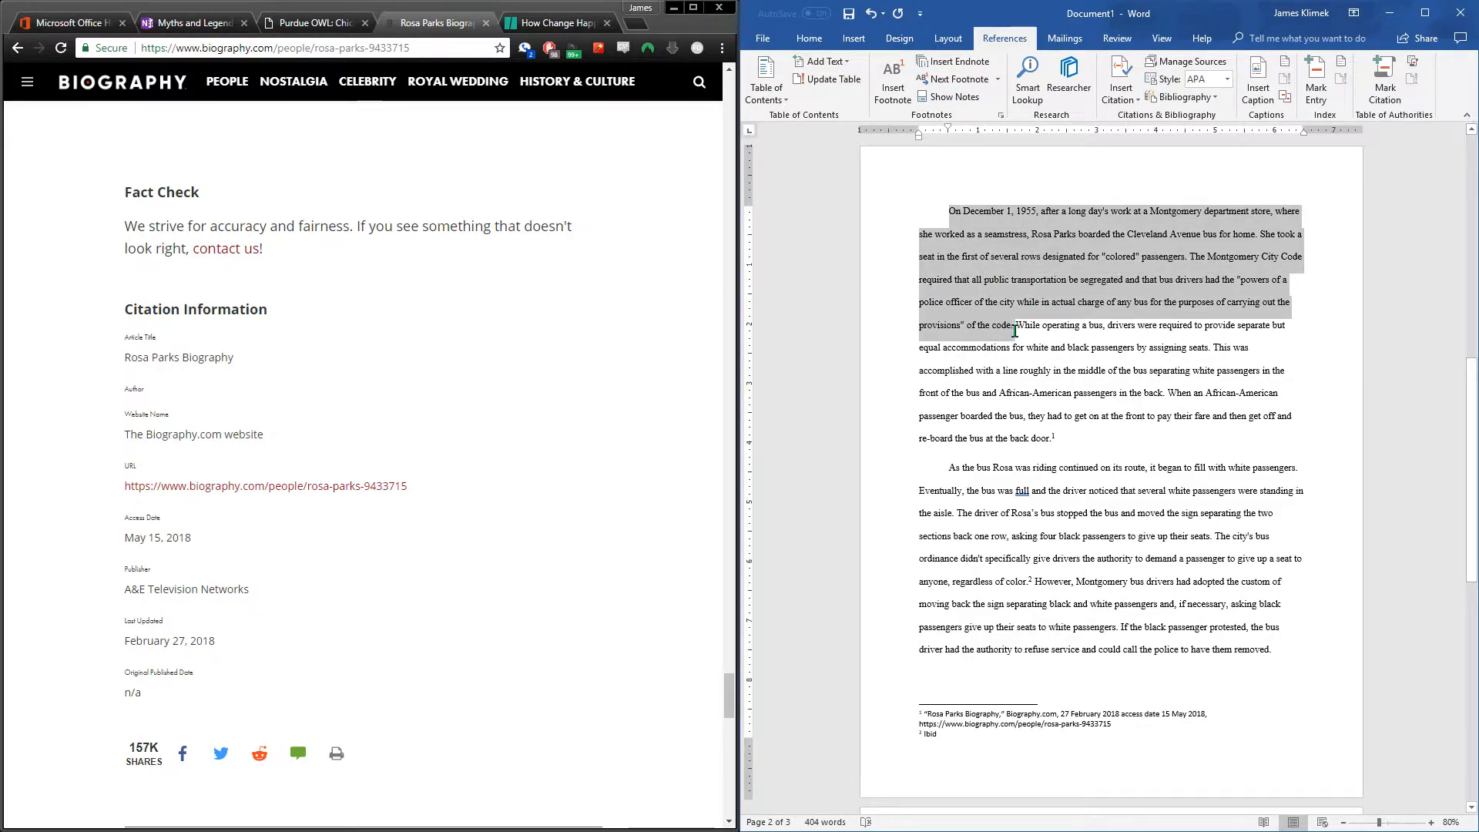
{"action": "left_click", "coordinate": [1016, 328]}
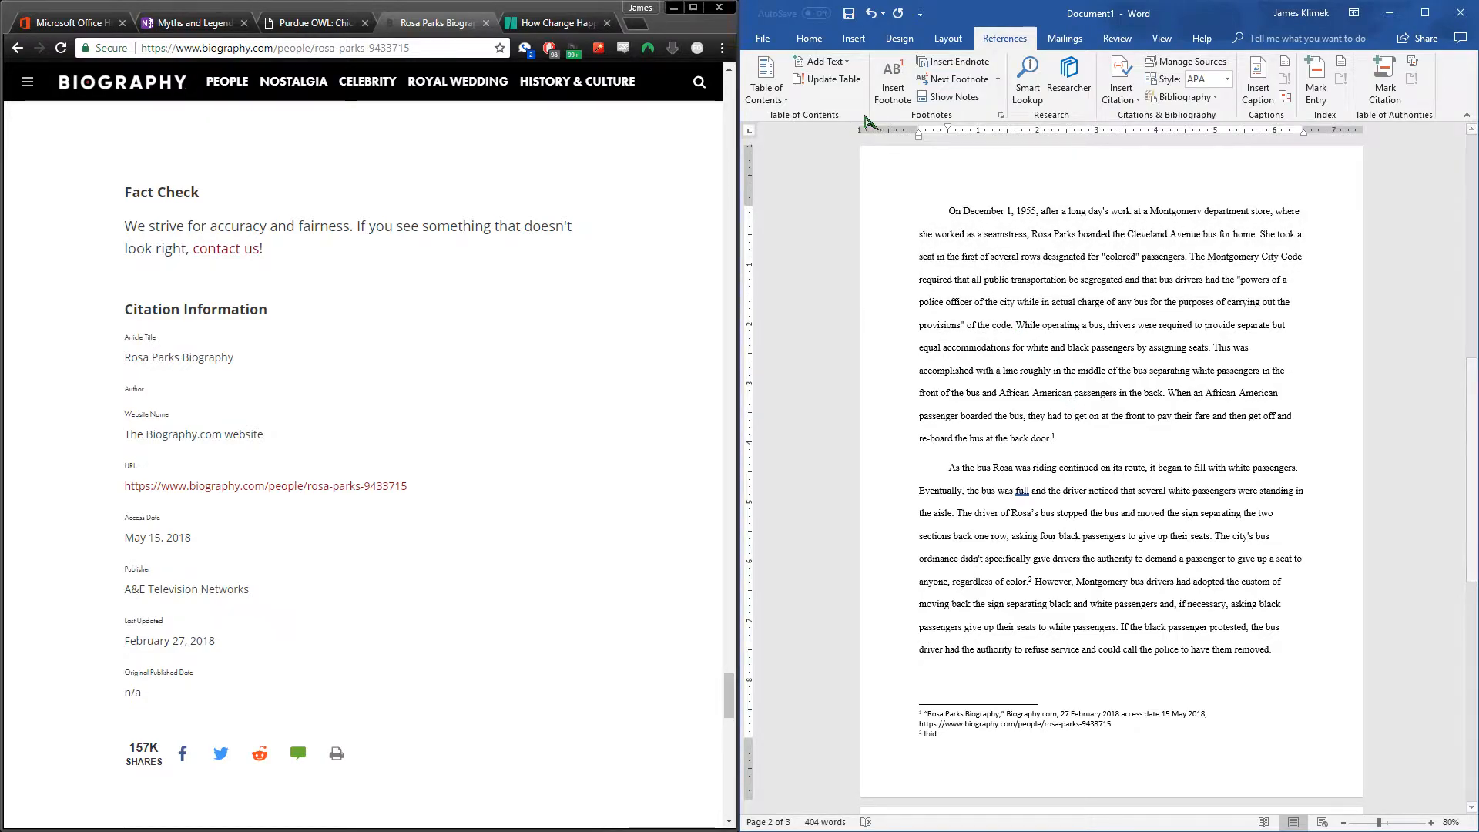
{"action": "left_click", "coordinate": [893, 77]}
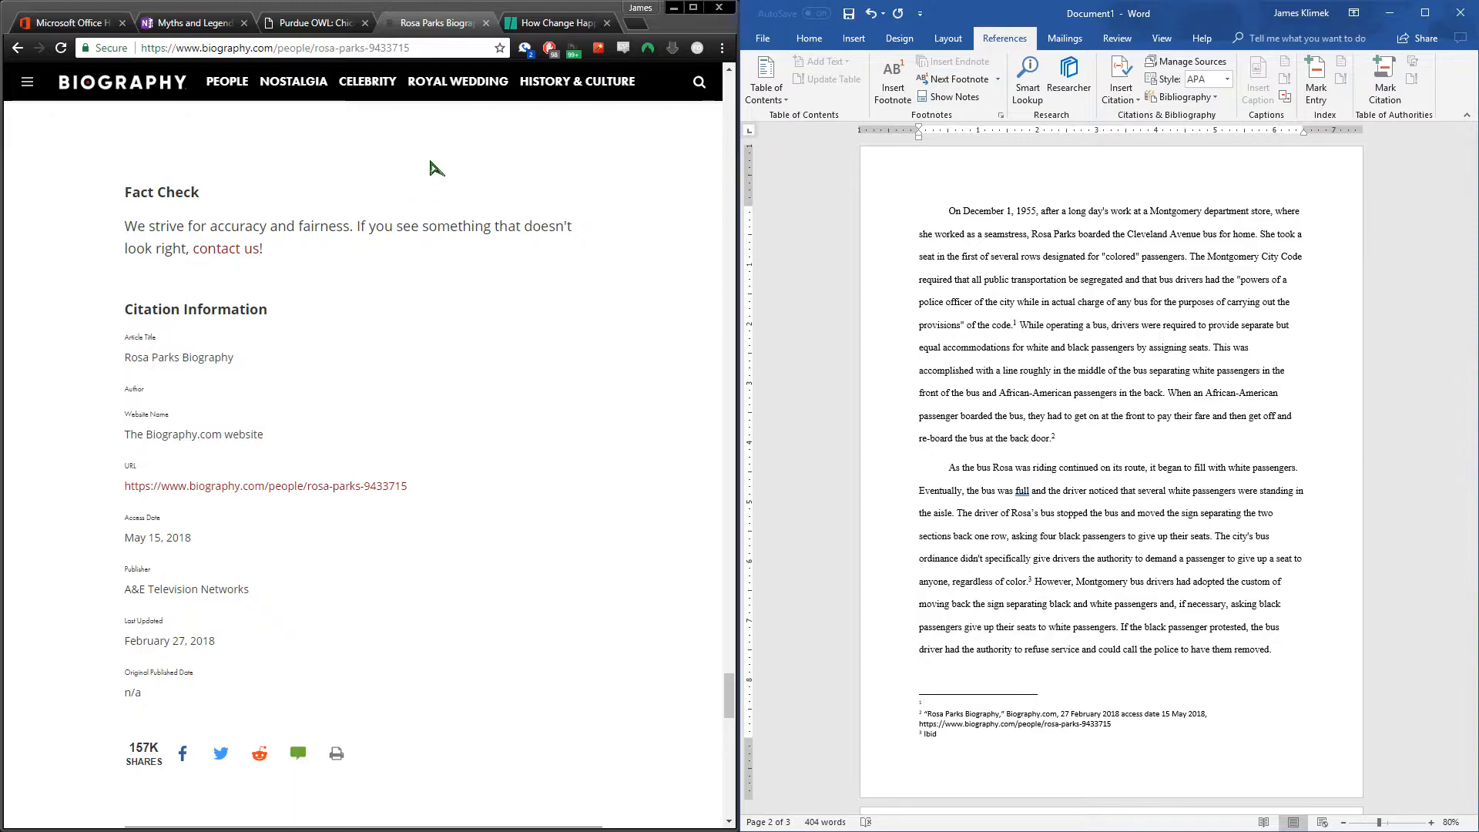
Open the "How Change Happens" article and begin the new footnote with its author's full name, a comma and an opening quotation mark
{"action": "left_click", "coordinate": [522, 30]}
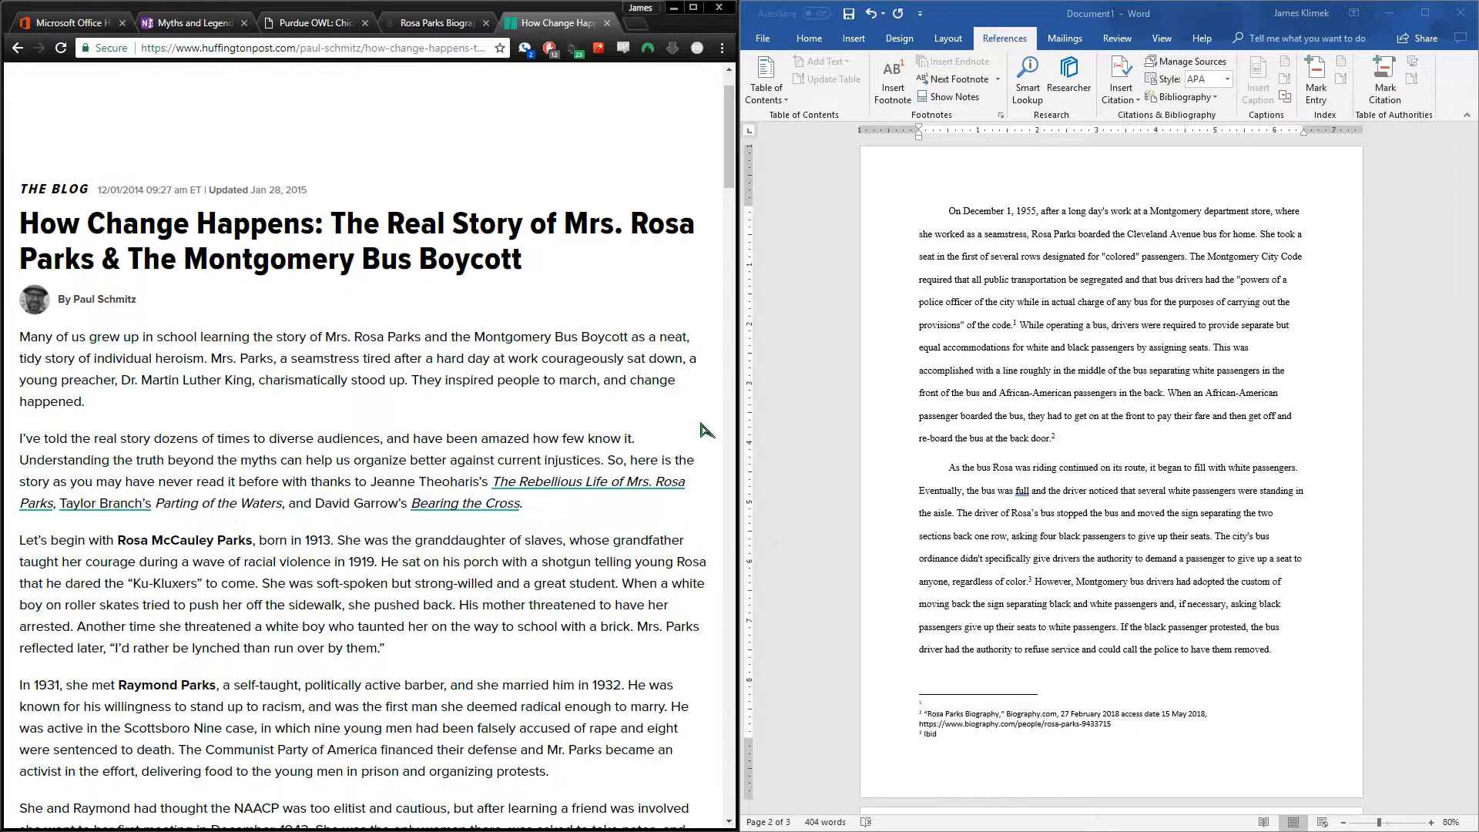
{"action": "left_click", "coordinate": [1046, 703]}
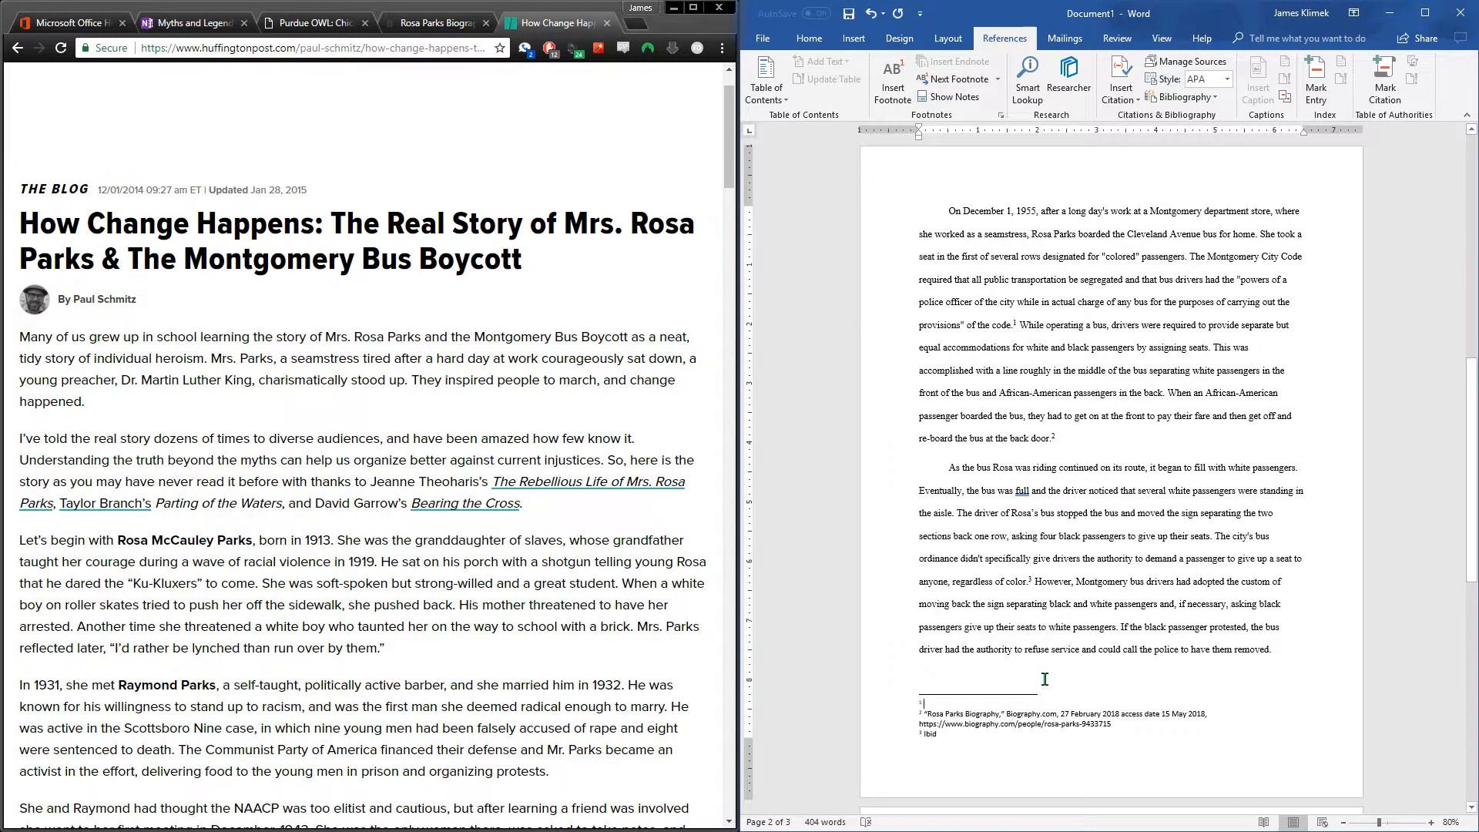
{"action": "type", "text": "Pa"}
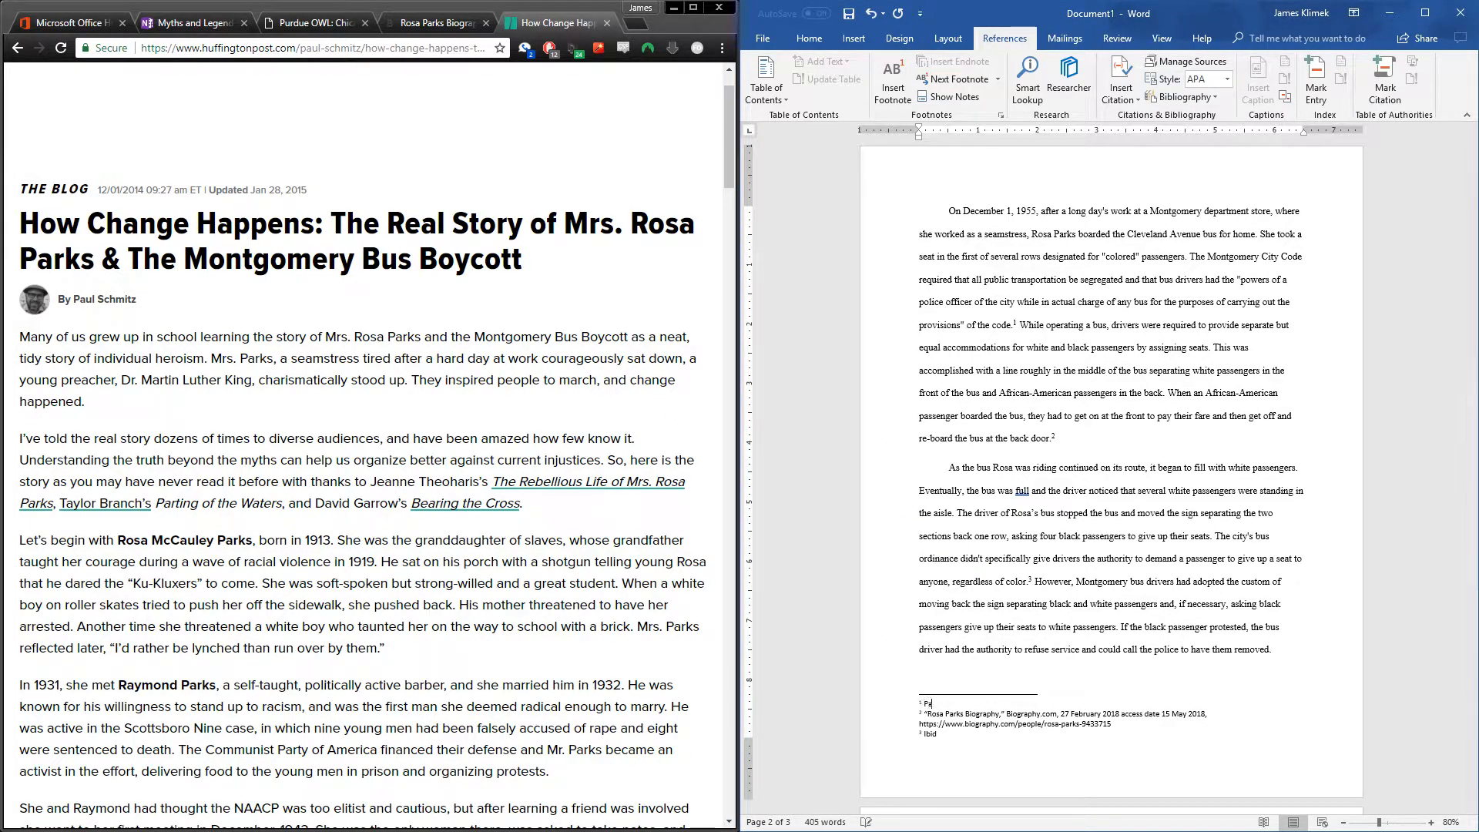
{"action": "type", "text": "ul Schmitz, “"}
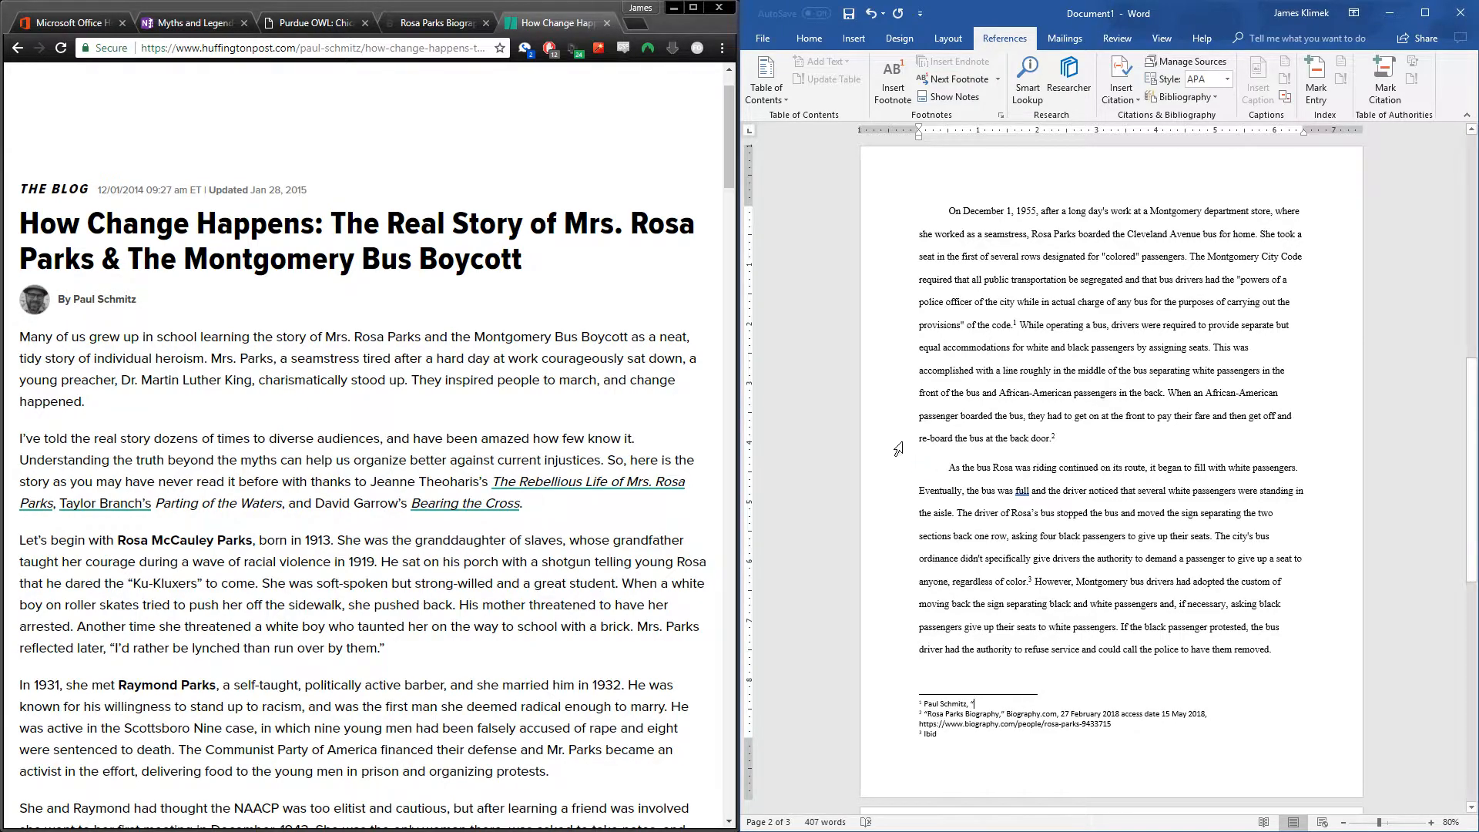
Paste the article's full headline into the new footnote with merged formatting, remove the extra line and end it with a comma and closing quotation mark
{"action": "left_click", "coordinate": [32, 213]}
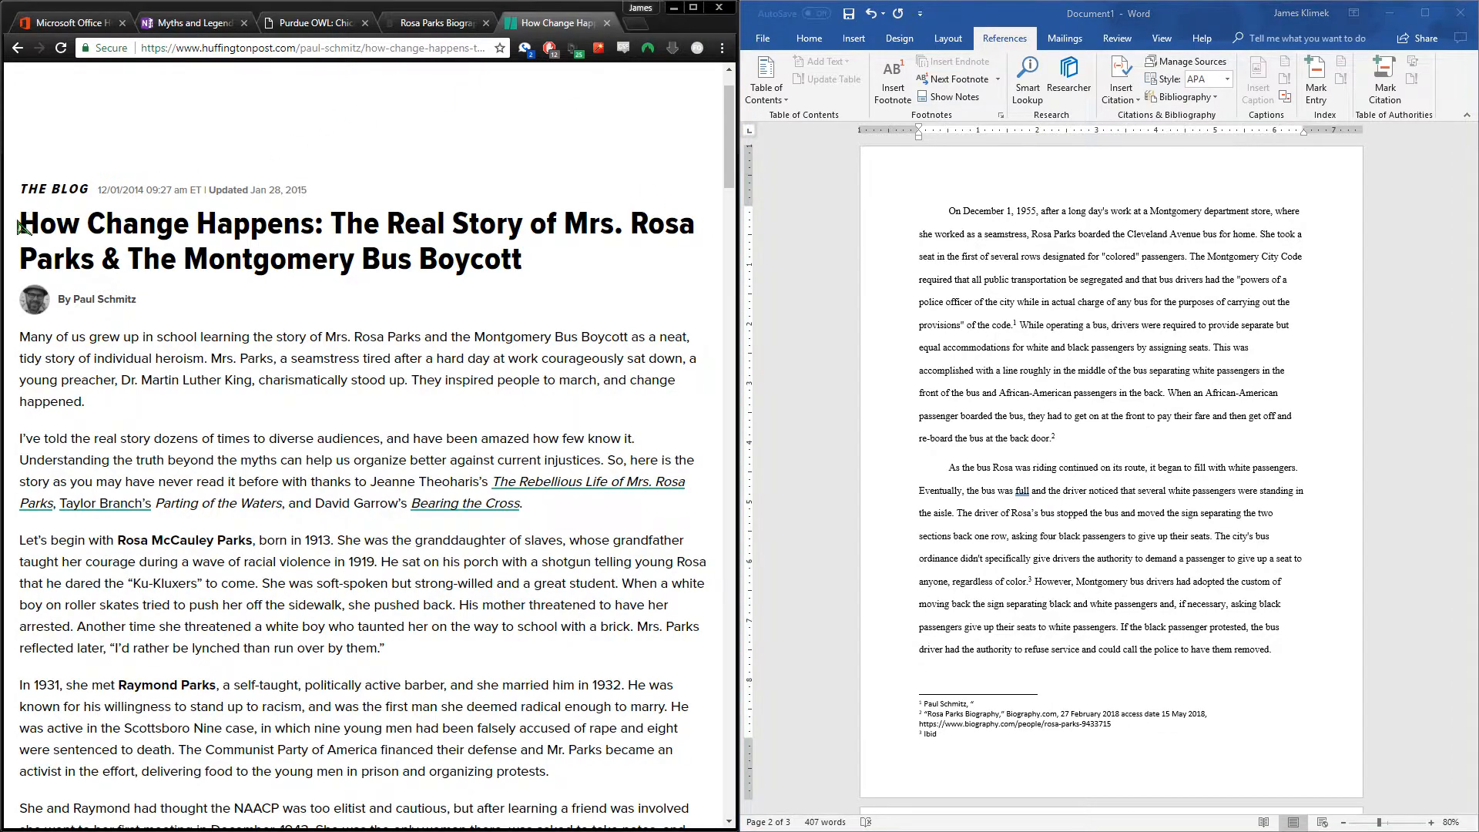
{"action": "left_click_drag", "start_coordinate": [20, 222], "coordinate": [525, 264]}
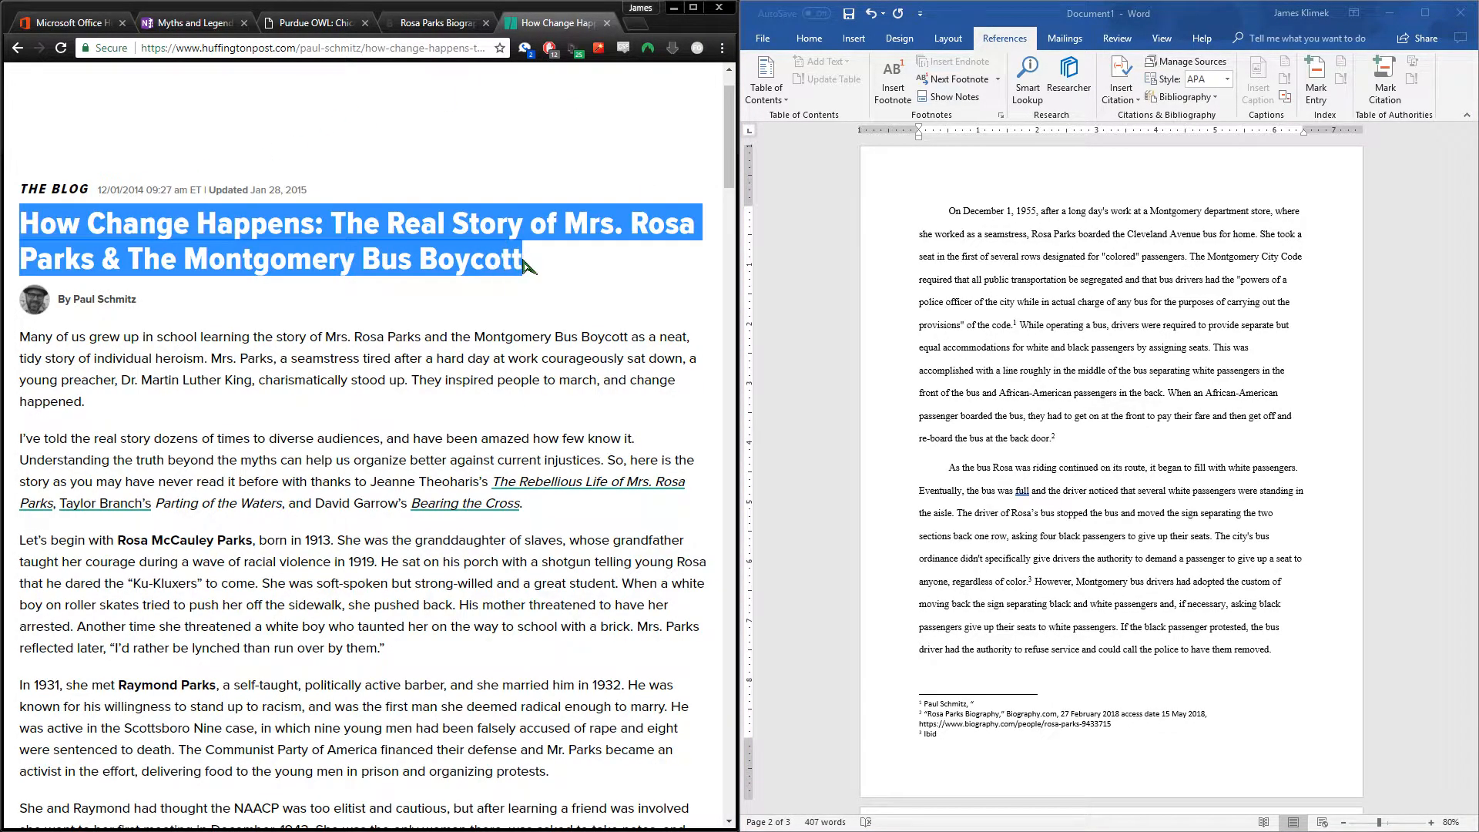
{"action": "key", "text": "ctrl+c"}
{"action": "left_click", "coordinate": [987, 704]}
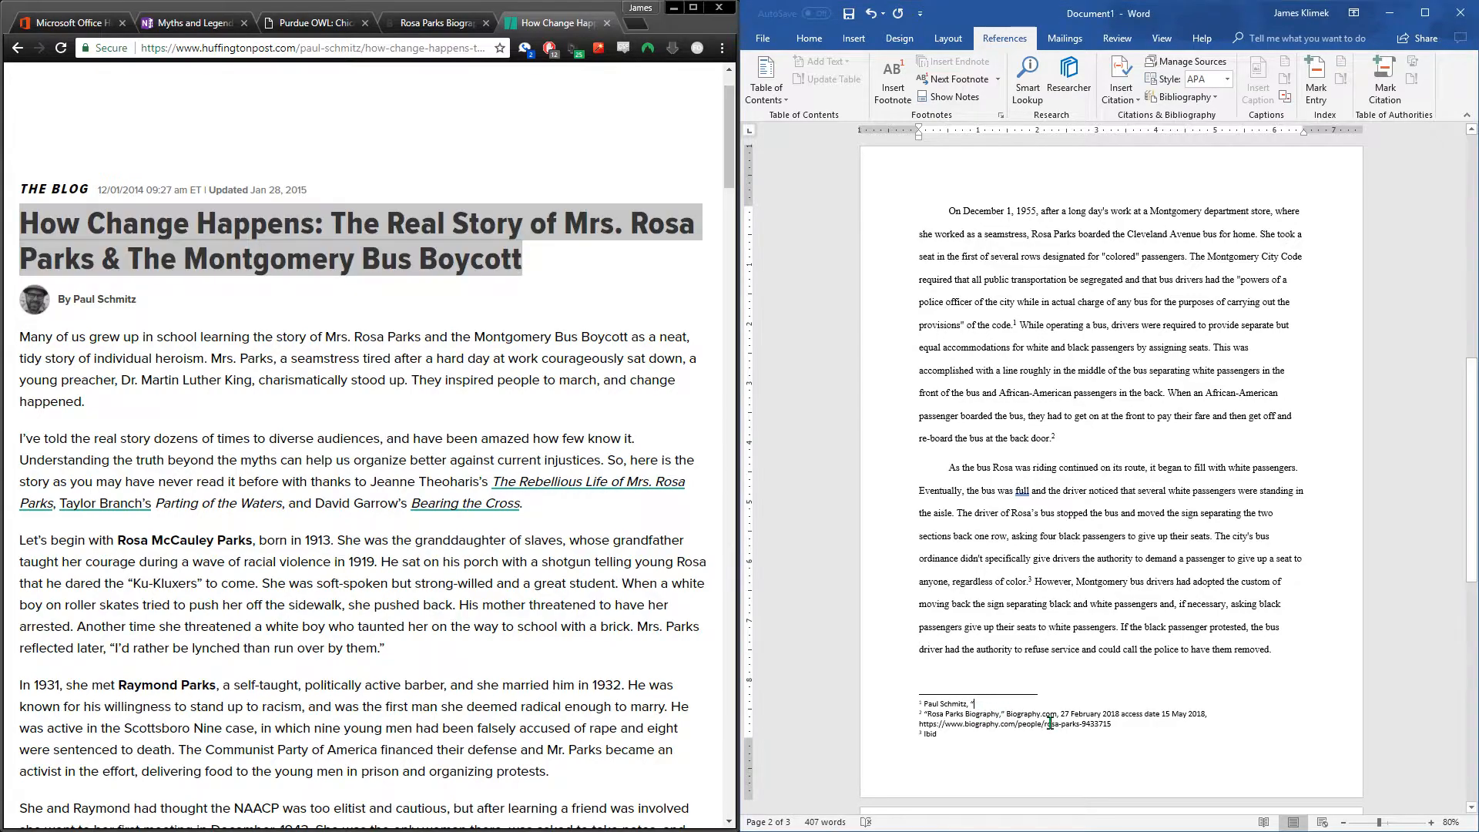
{"action": "key", "text": "ctrl+v"}
{"action": "left_click", "coordinate": [1172, 711]}
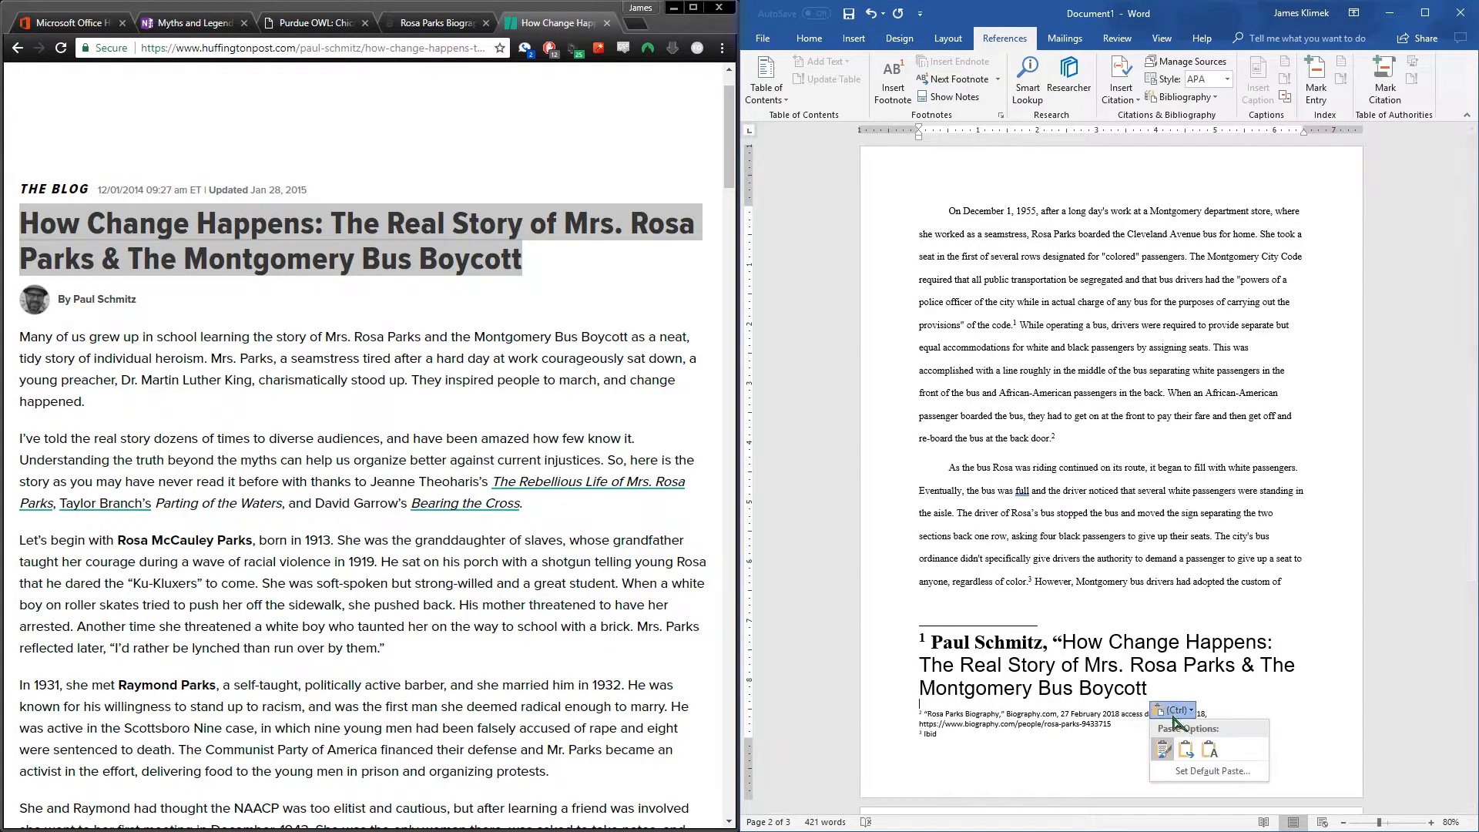
{"action": "left_click", "coordinate": [1187, 750]}
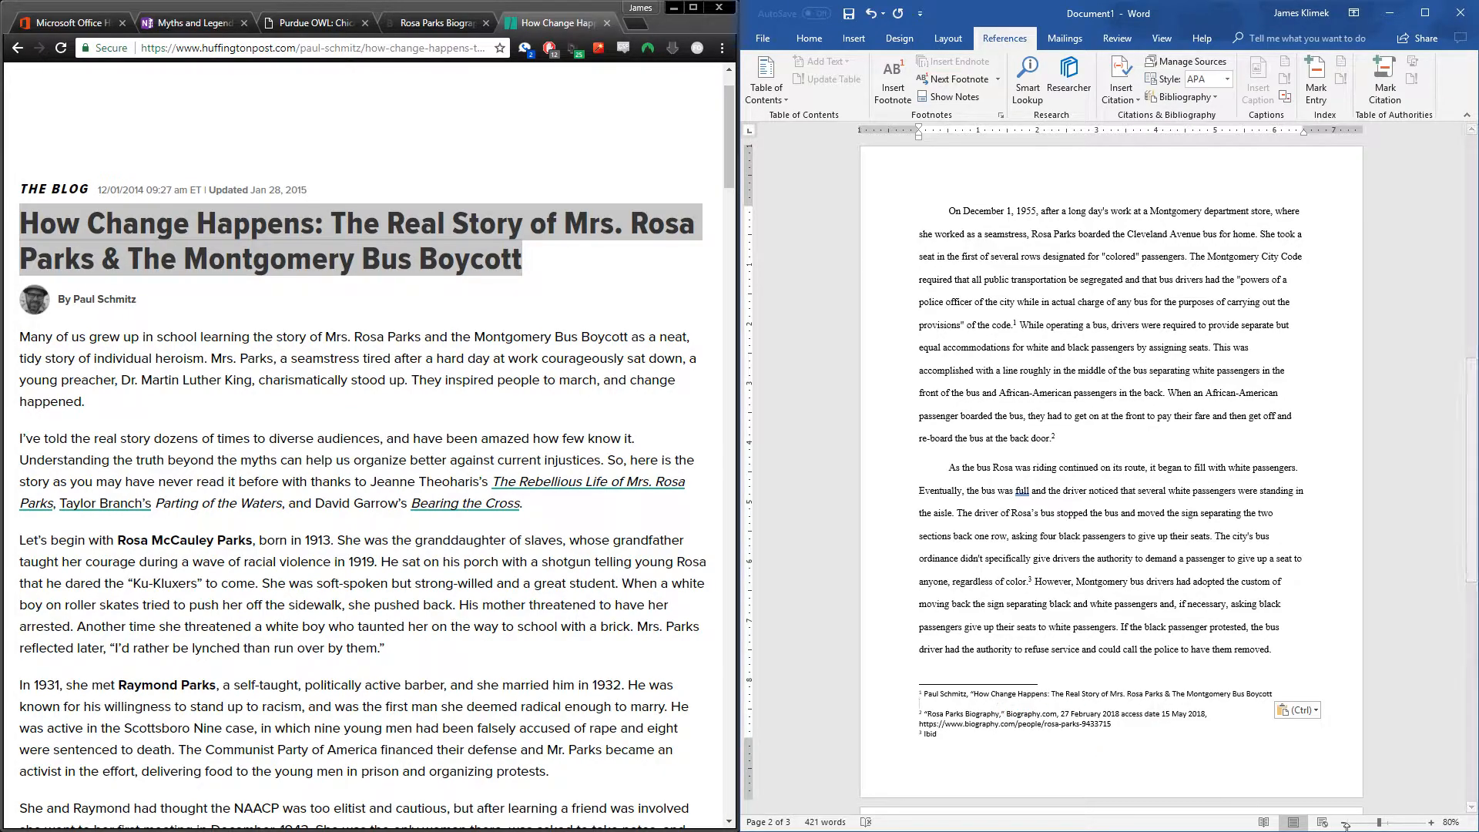
{"action": "key", "text": "BackSpace"}
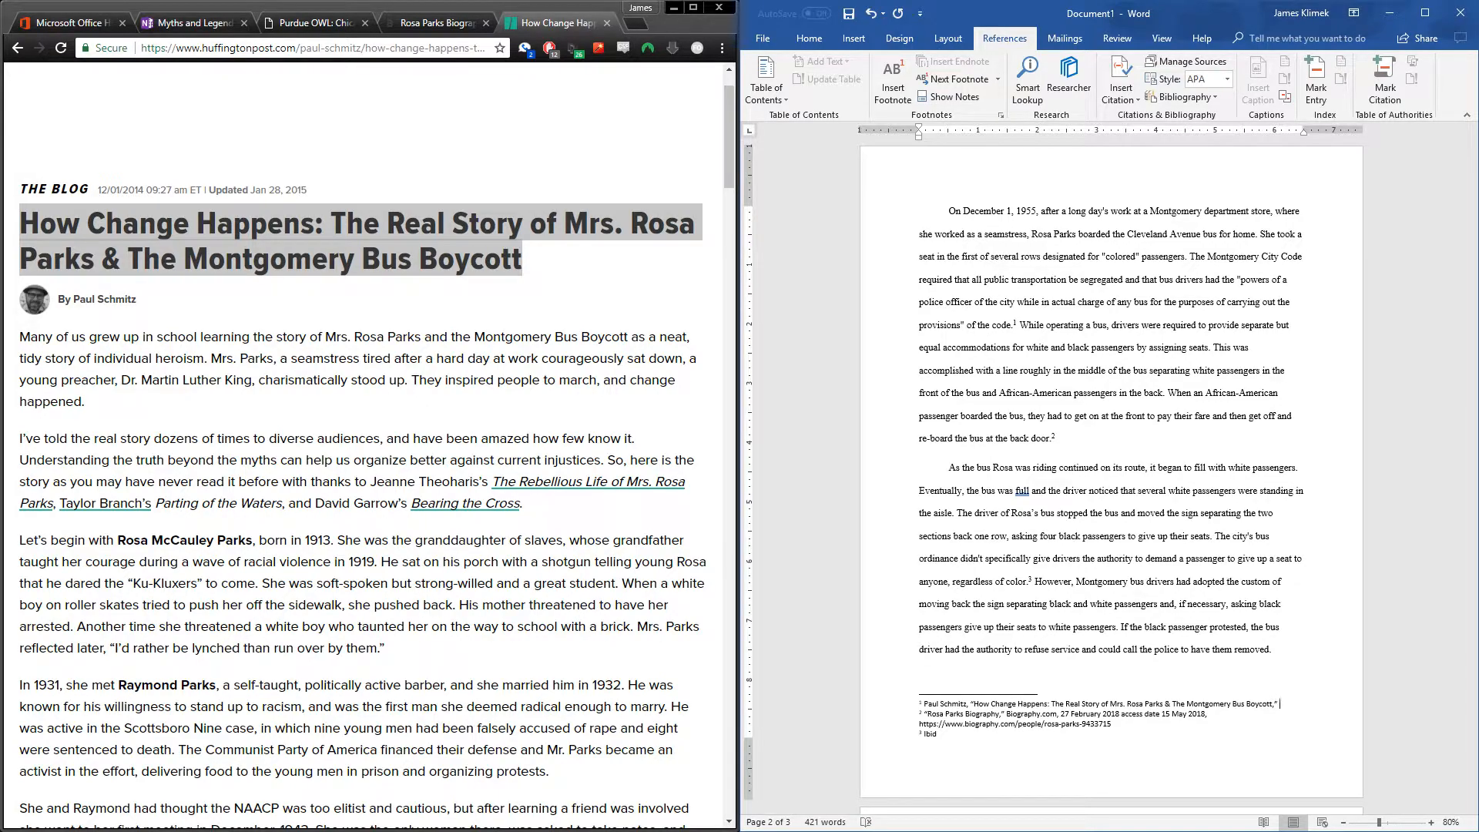
Add the website name, publication date and access date to the footnote as "Huffington Post, 01 December 2014, access date 15 May 2018,"
{"action": "type", "text": "fington Post,"}
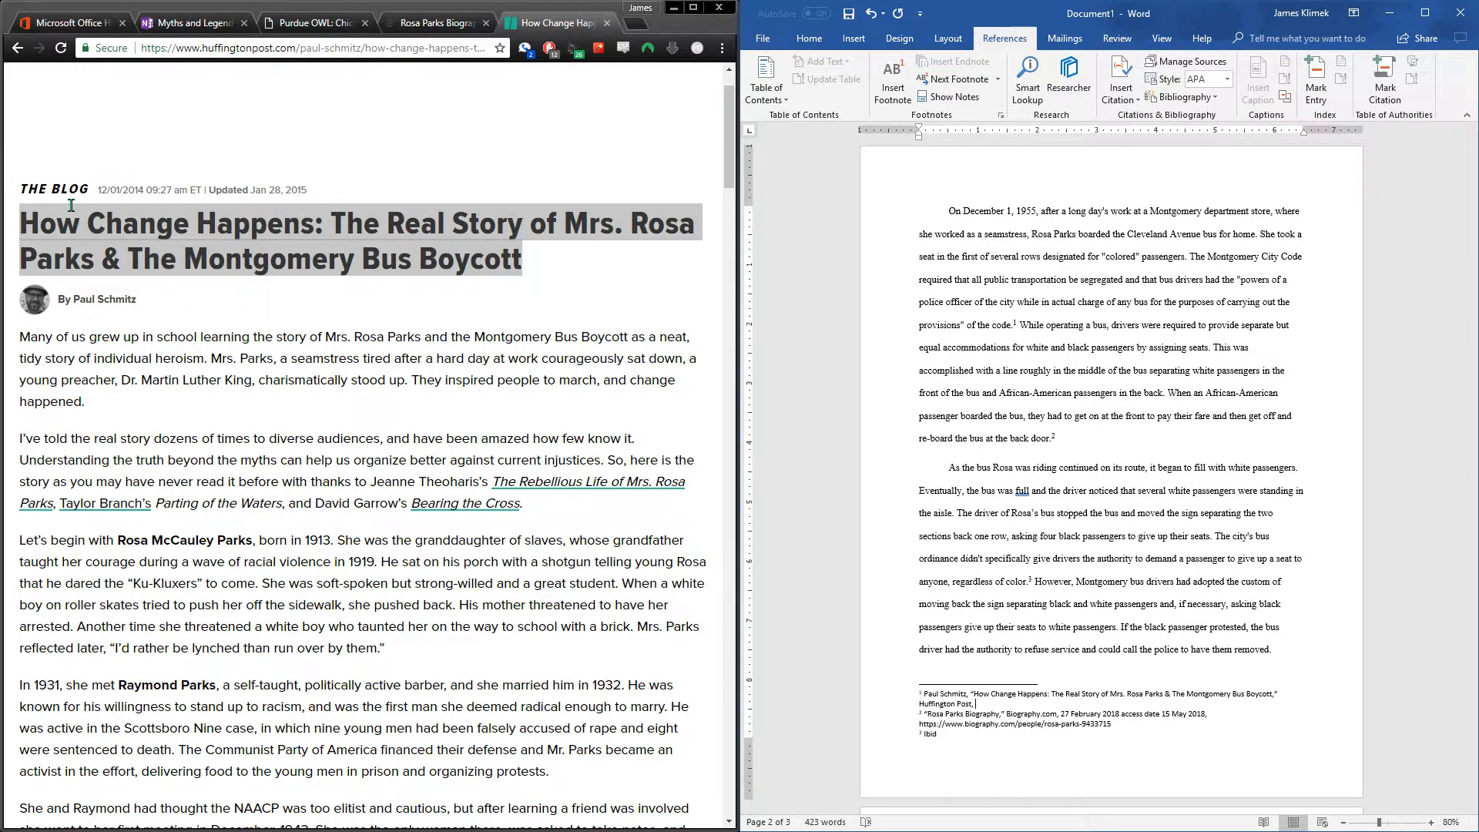
{"action": "left_click", "coordinate": [222, 274]}
{"action": "left_click", "coordinate": [221, 254]}
{"action": "left_click_drag", "start_coordinate": [98, 189], "coordinate": [145, 191]}
{"action": "left_click", "coordinate": [1047, 661]}
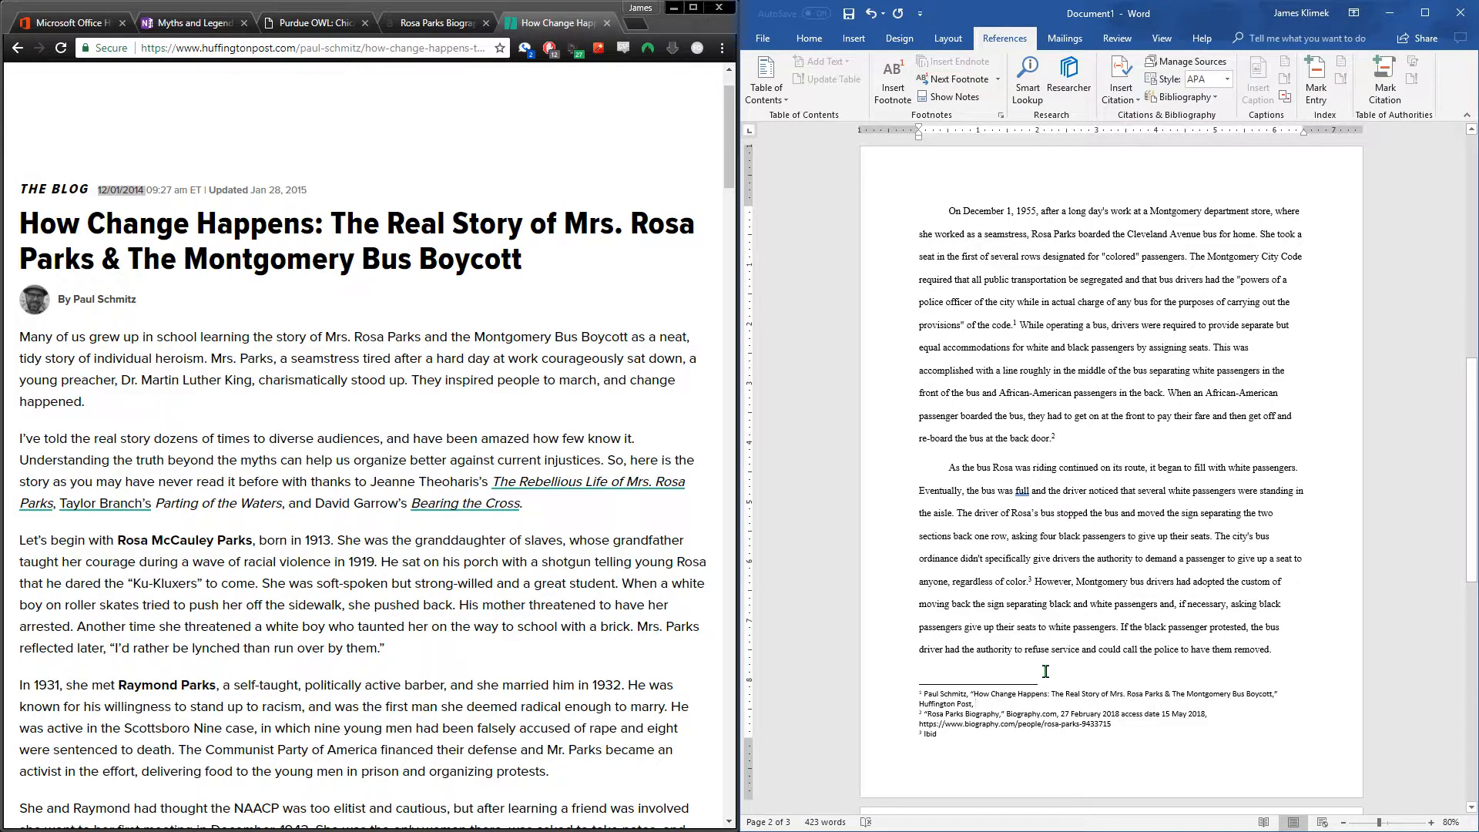
{"action": "type", "text": "01 December"}
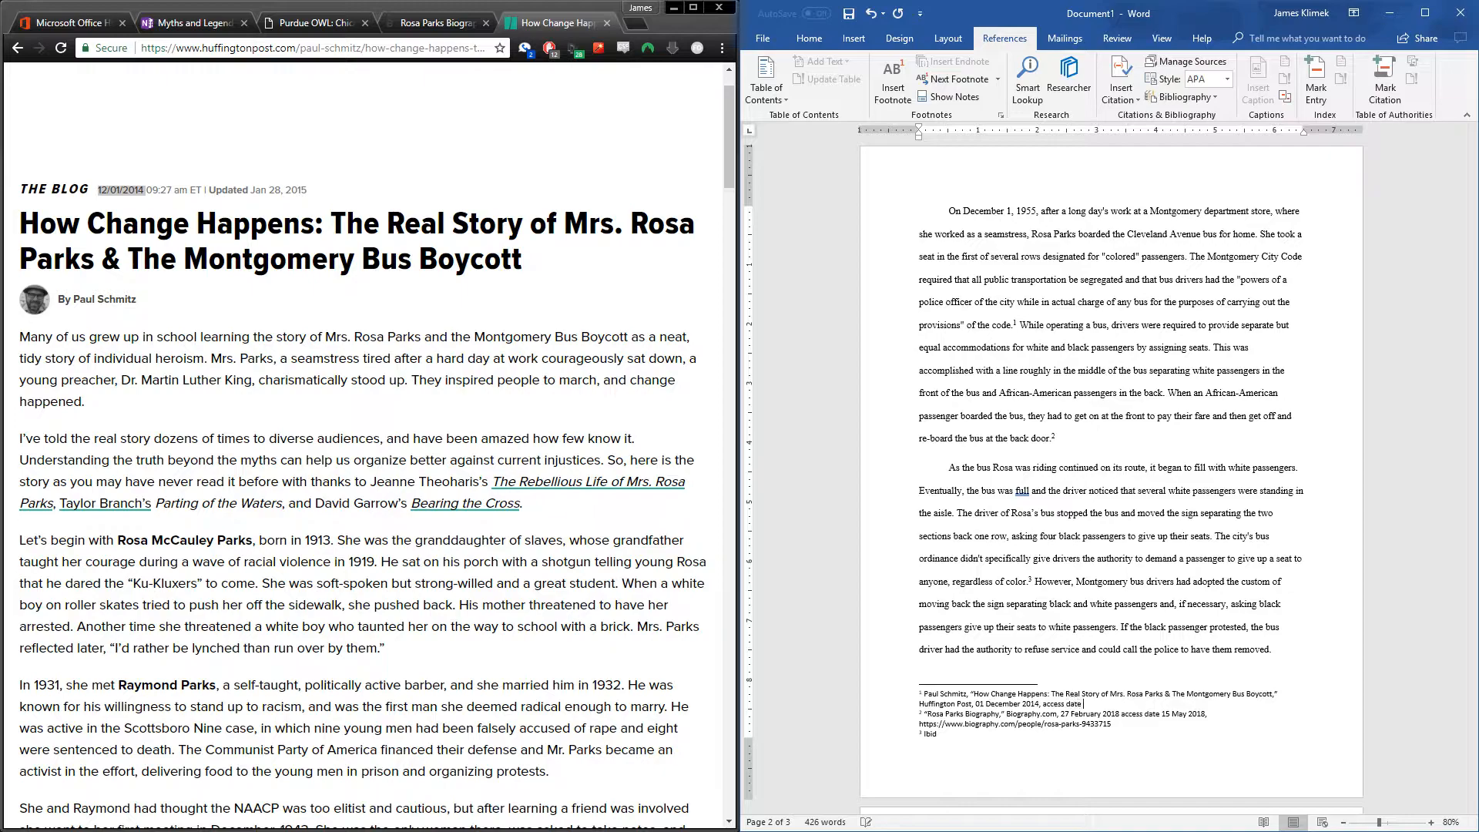
{"action": "type", "text": "2014, access date 15 May 2018,"}
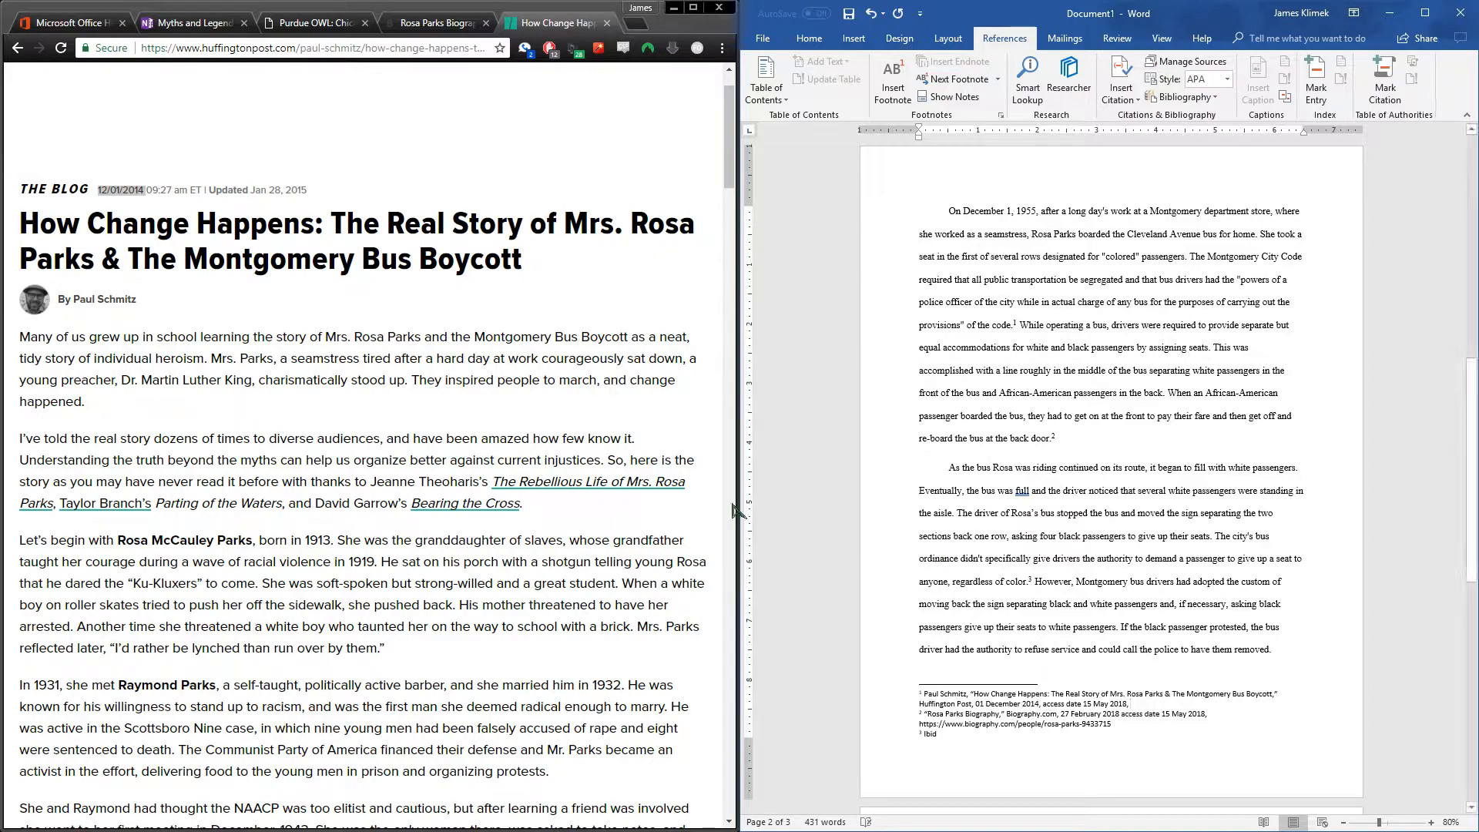
Copy the Huffington Post article's web address and paste it at the end of the first footnote
{"action": "left_click", "coordinate": [290, 51]}
{"action": "key", "text": "ctrl+c"}
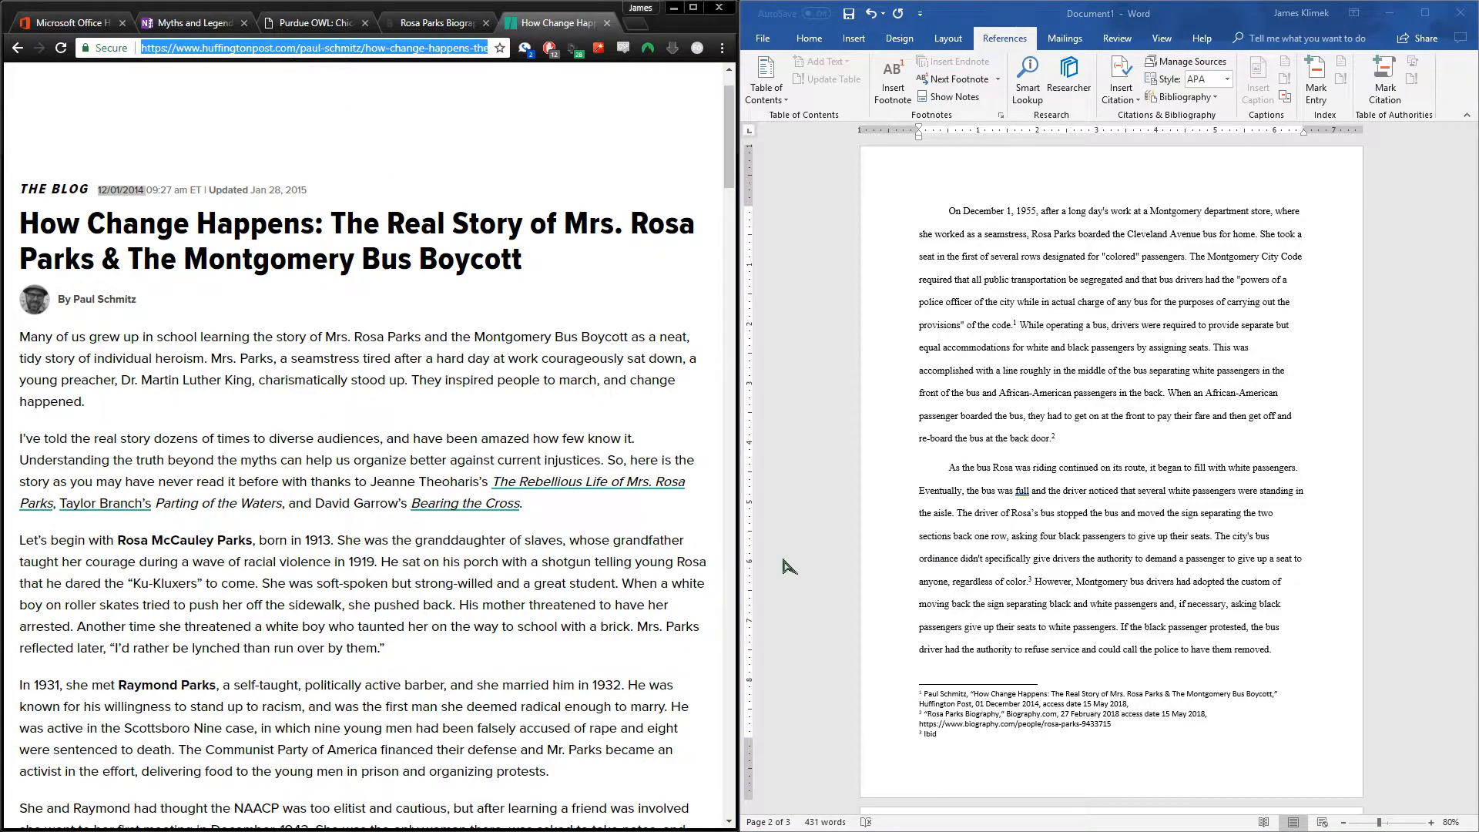
{"action": "left_click", "coordinate": [1146, 705]}
{"action": "key", "text": "ctrl+v"}
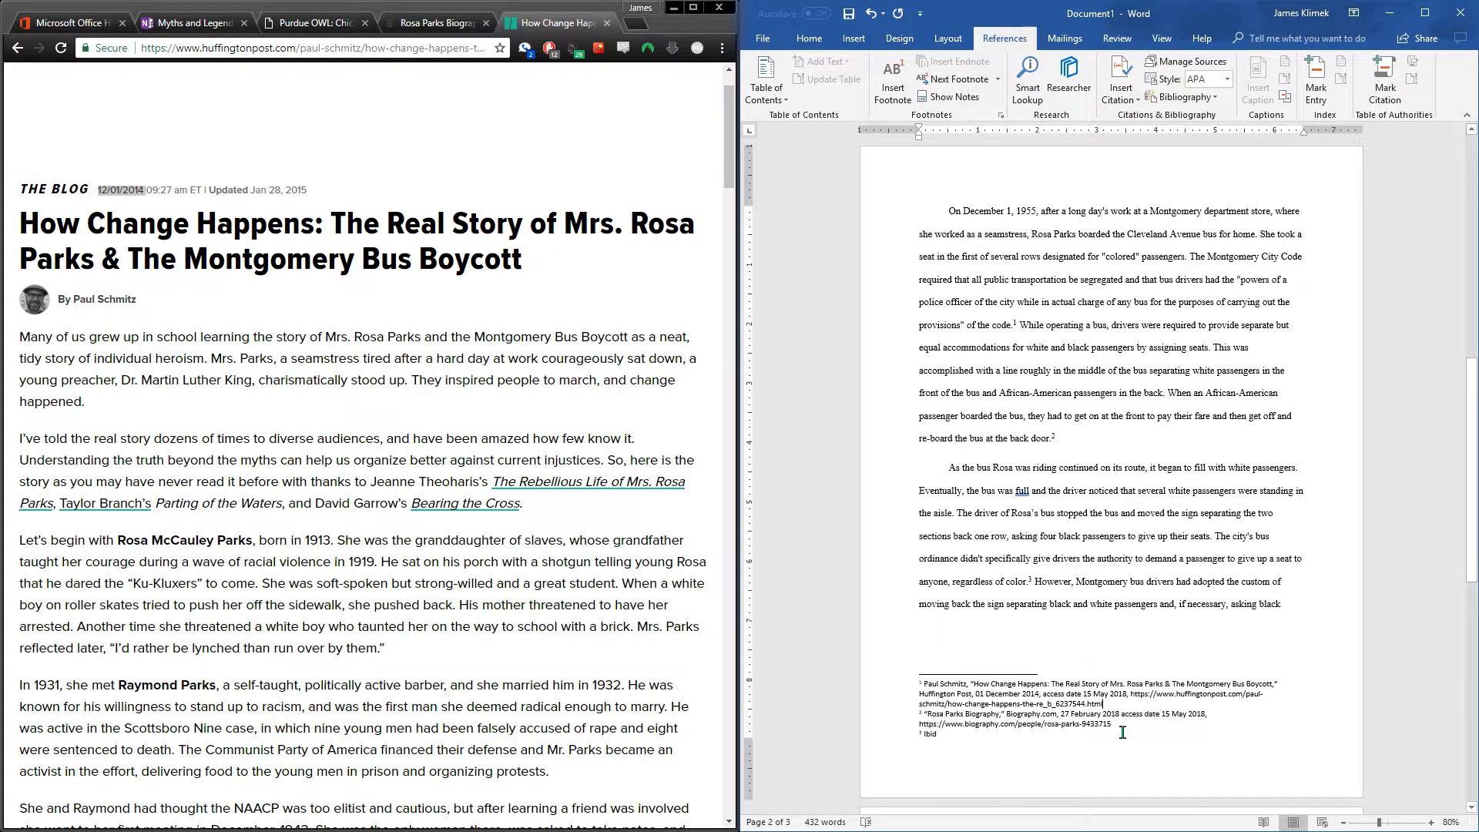
{"action": "left_click", "coordinate": [1079, 737]}
{"action": "scroll", "coordinate": [1076, 721], "scroll_direction": "down", "scroll_amount": 1}
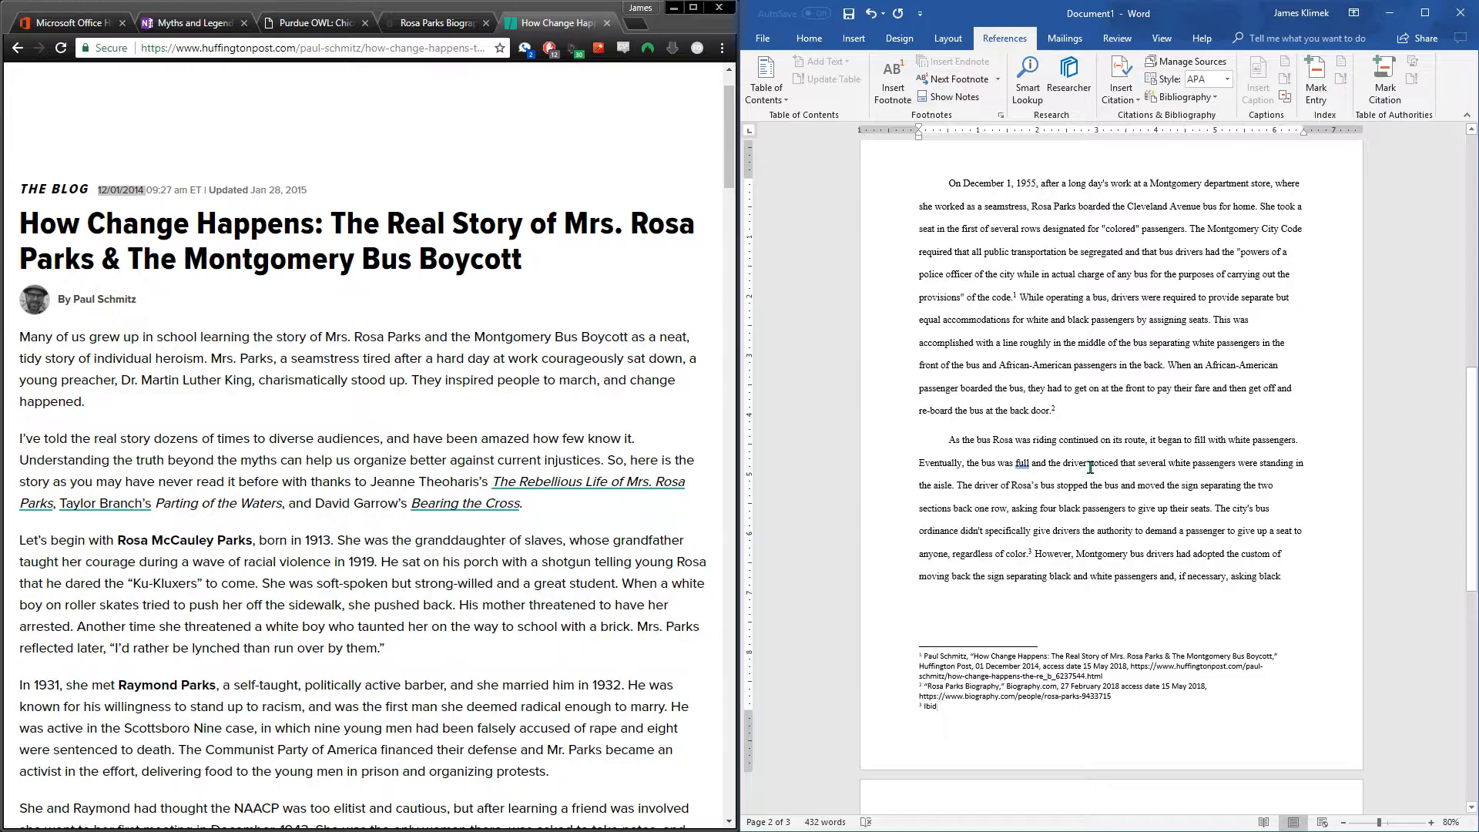
{"action": "scroll", "coordinate": [1091, 469], "scroll_direction": "down", "scroll_amount": 2}
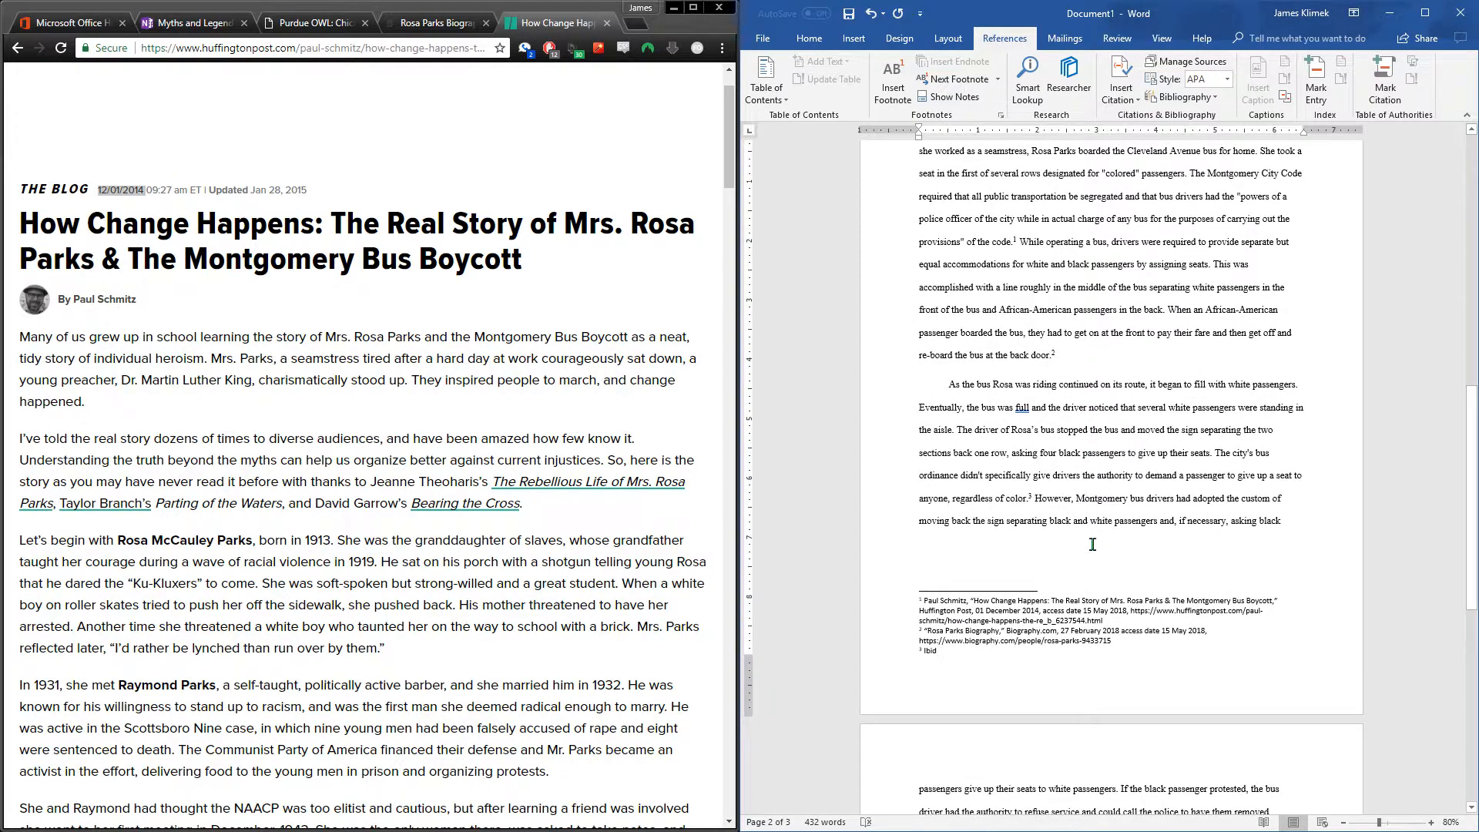
{"action": "scroll", "coordinate": [1094, 473], "scroll_direction": "down", "scroll_amount": 5}
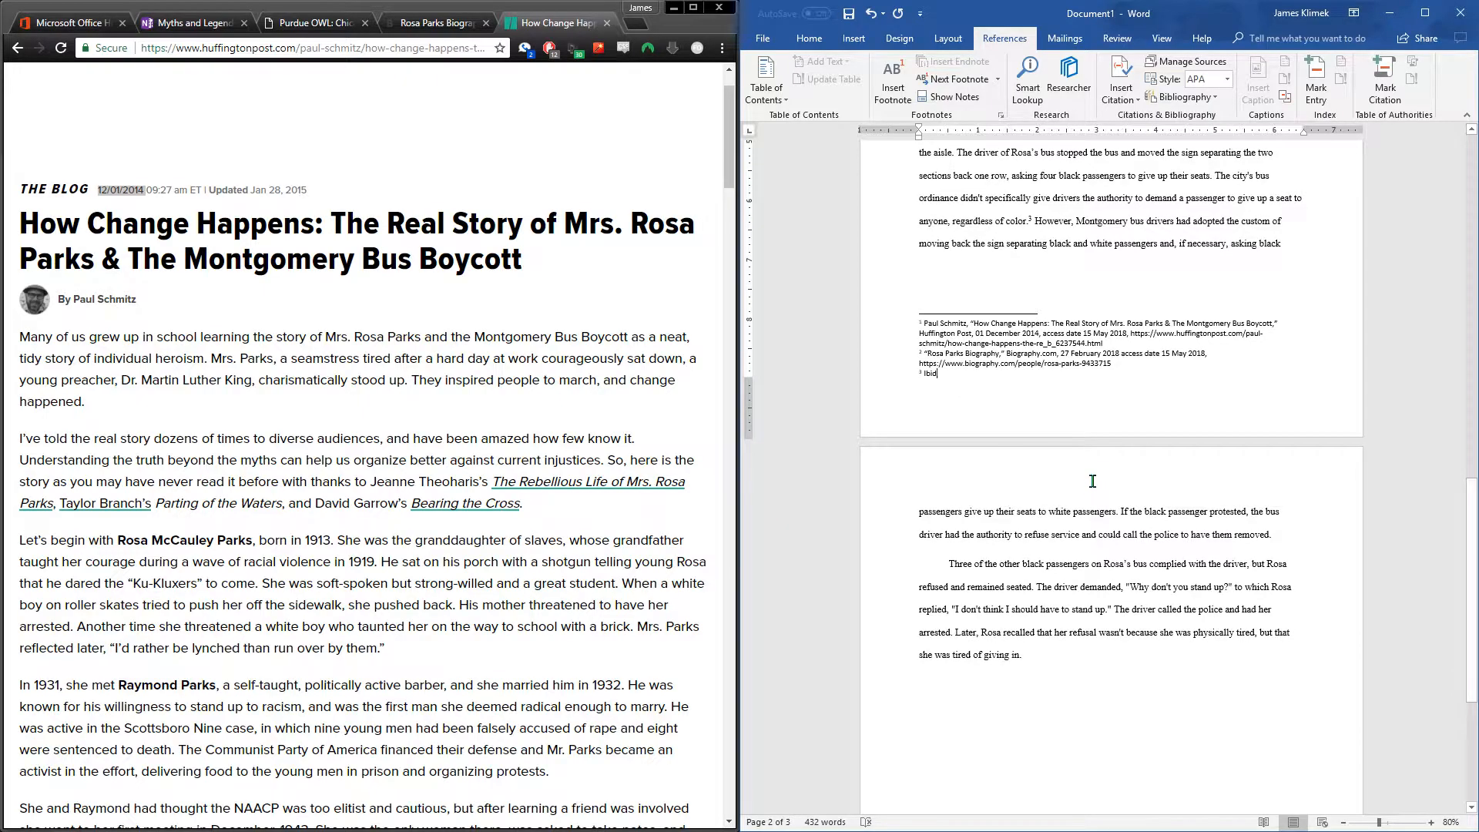
{"action": "scroll", "coordinate": [1092, 480], "scroll_direction": "up", "scroll_amount": 5}
{"action": "scroll", "coordinate": [1086, 506], "scroll_direction": "up", "scroll_amount": 2}
{"action": "scroll", "coordinate": [1086, 505], "scroll_direction": "down", "scroll_amount": 1}
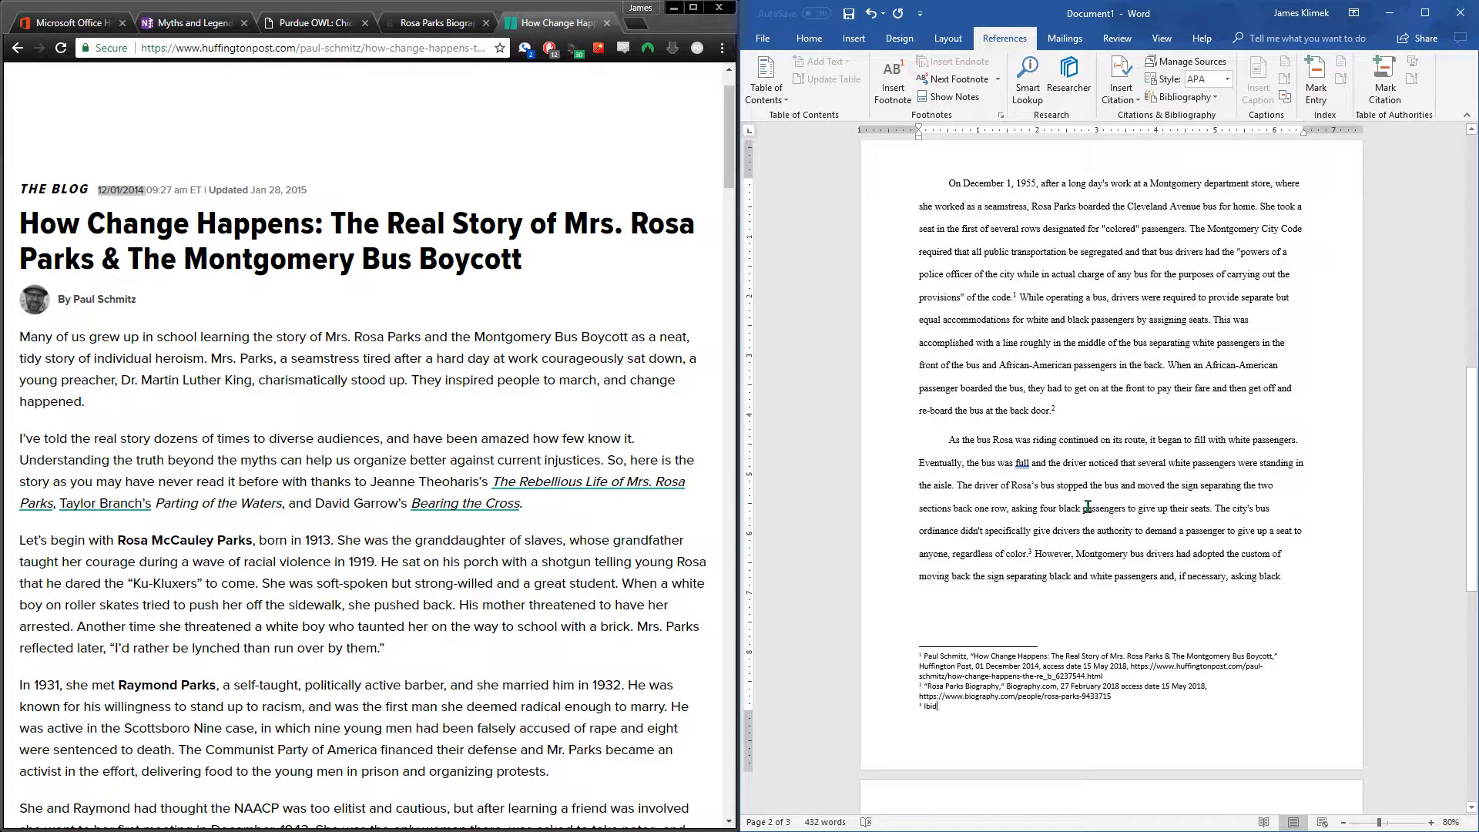